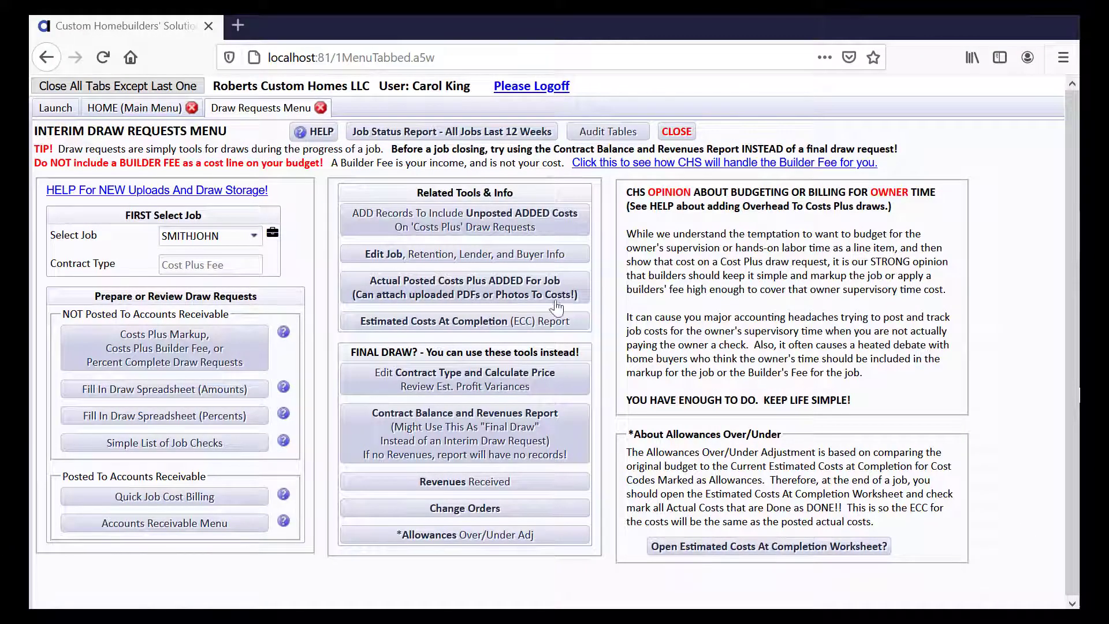
- Open the Posted Plus ADDED job costs list for SMITHJOHN (44 records, $167,041.75)
{"action": "left_click", "coordinate": [542, 300]}
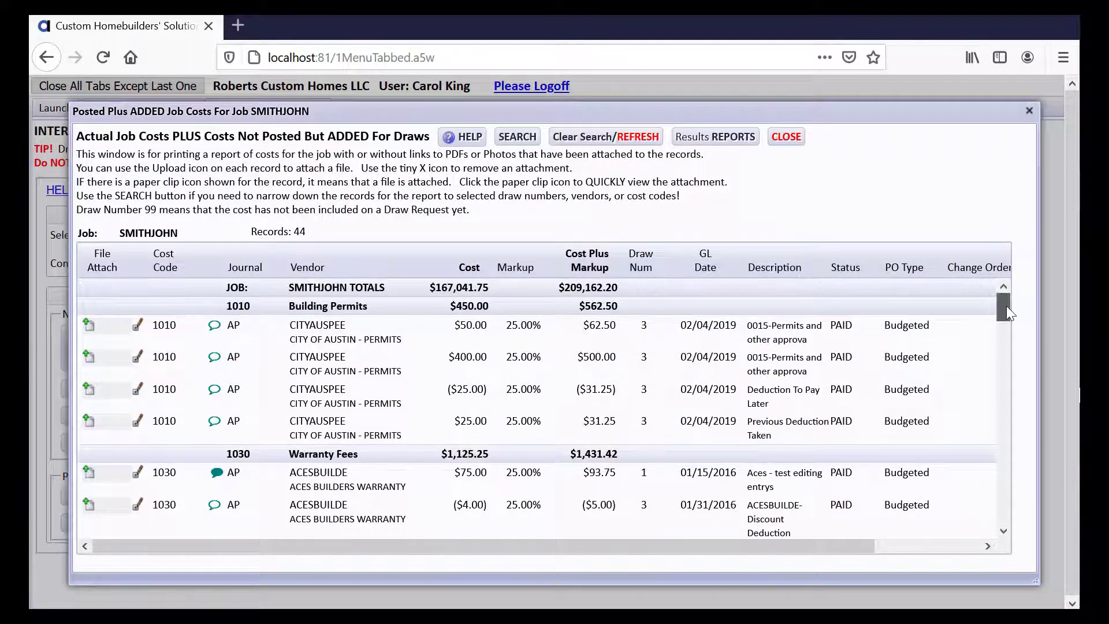
- Scroll the cost list past Site Survey to the three unattached 1405 Sanitary Toilet bills
{"action": "left_click_drag", "start_coordinate": [1006, 306], "coordinate": [1000, 360]}
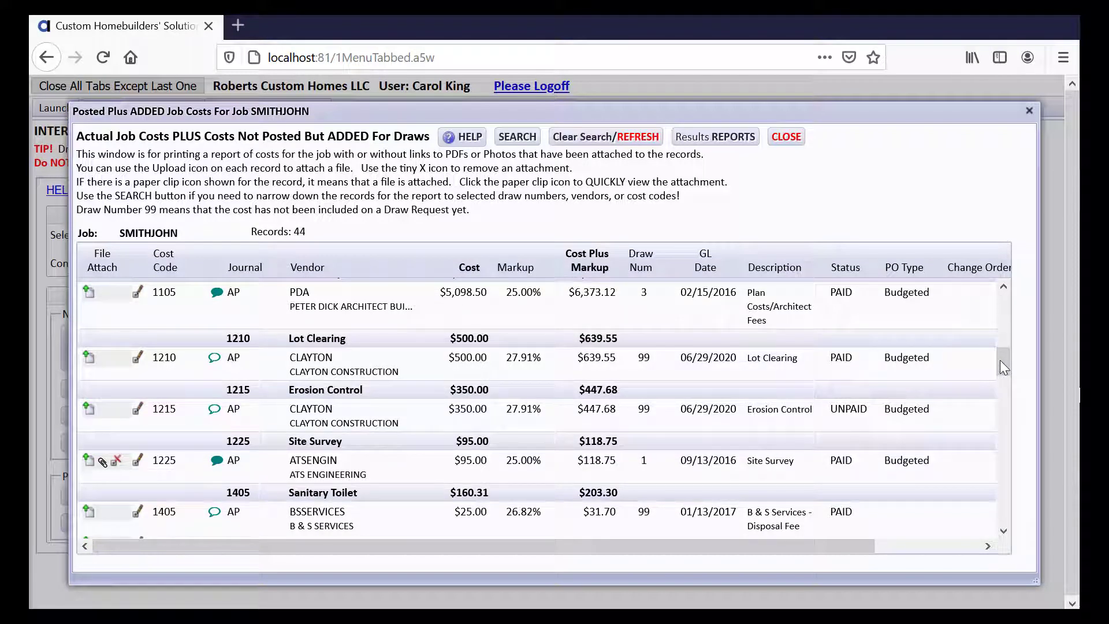
{"action": "left_click_drag", "start_coordinate": [1000, 359], "coordinate": [1000, 372]}
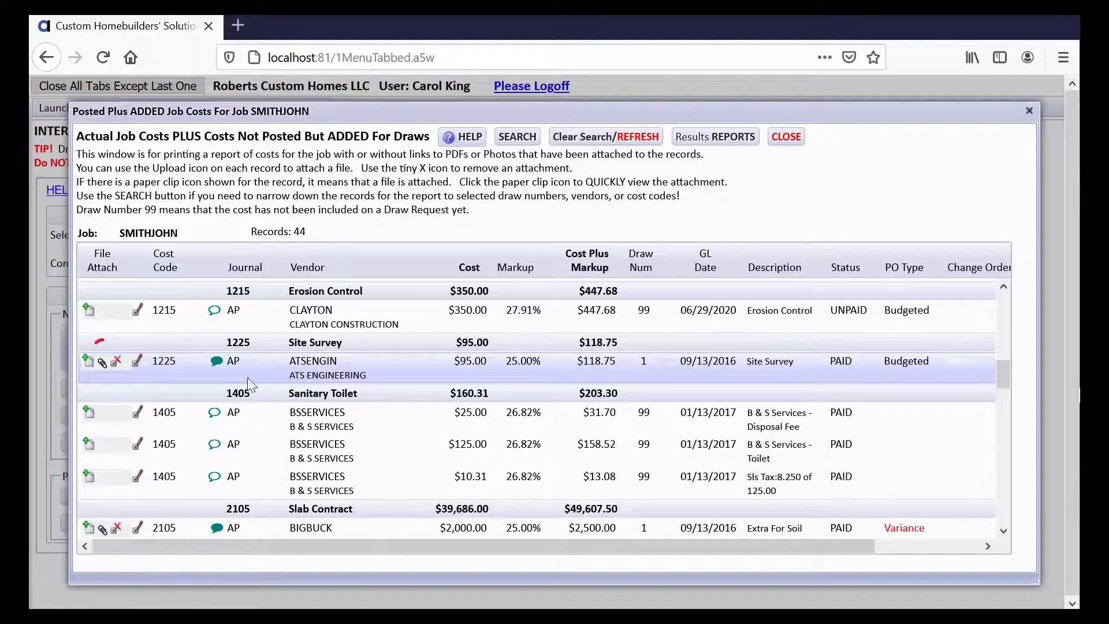
{"action": "left_click", "coordinate": [101, 364]}
{"action": "left_click_drag", "start_coordinate": [1004, 373], "coordinate": [1003, 381]}
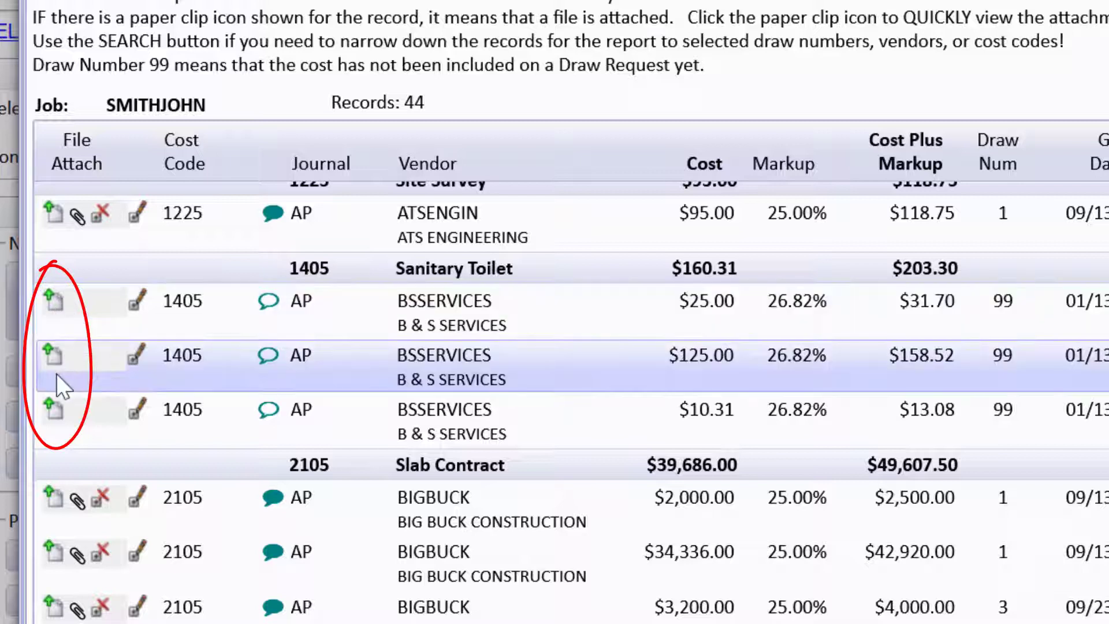
- Upload BSServices_01192017.pdf from C:\Randall Builders\AlexanderScannedBills to the $125.00 toilet cost
{"action": "left_click", "coordinate": [55, 361]}
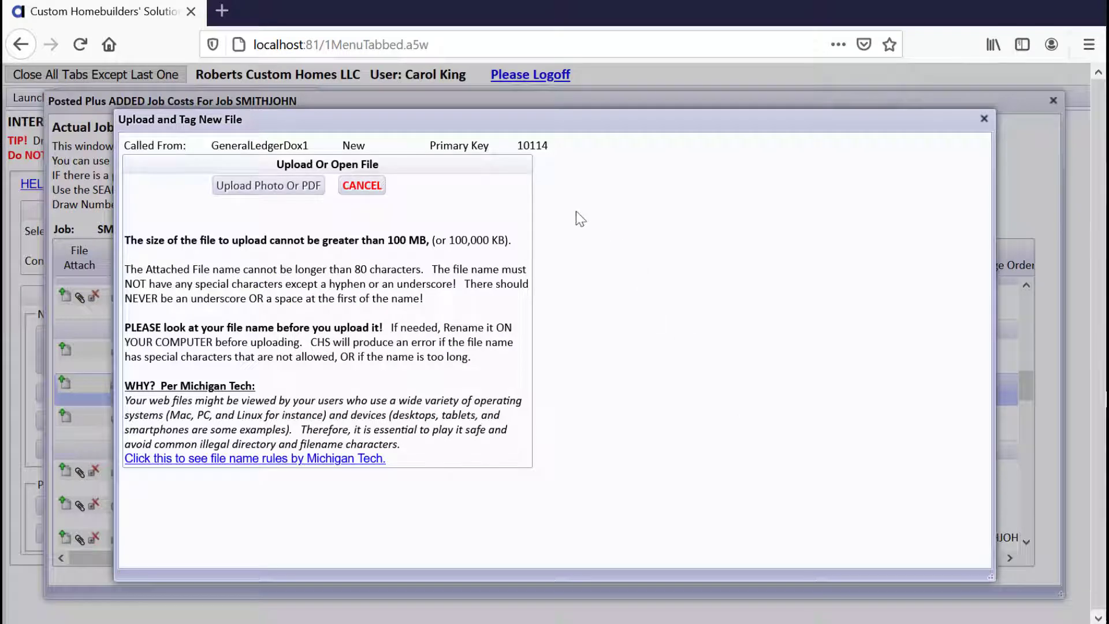
{"action": "left_click", "coordinate": [308, 194]}
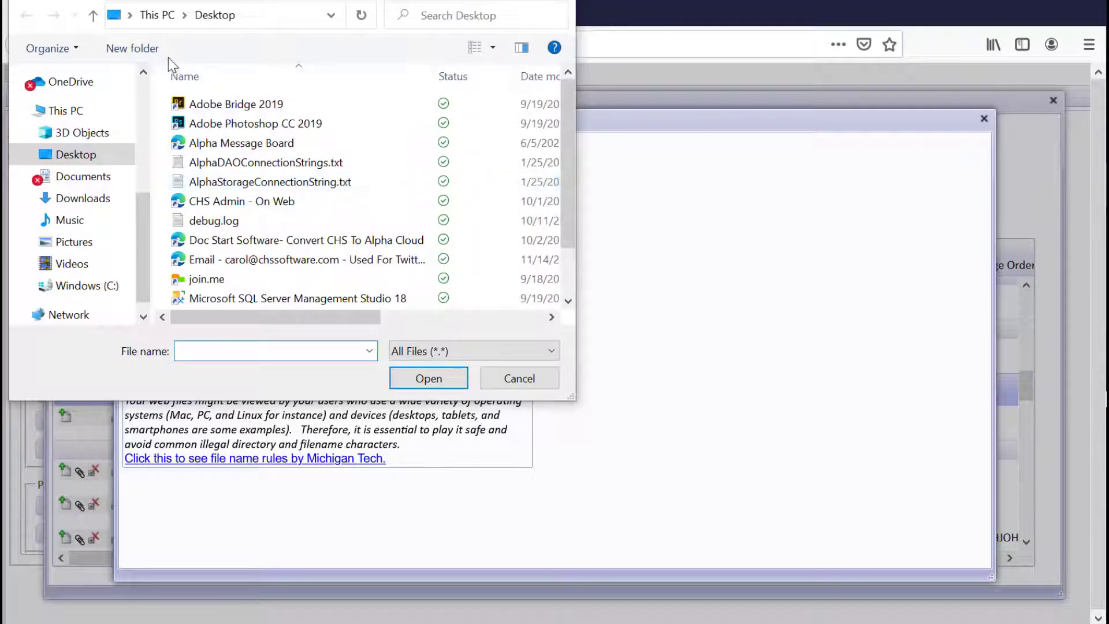
{"action": "left_click", "coordinate": [109, 285]}
{"action": "left_click_drag", "start_coordinate": [565, 94], "coordinate": [552, 243]}
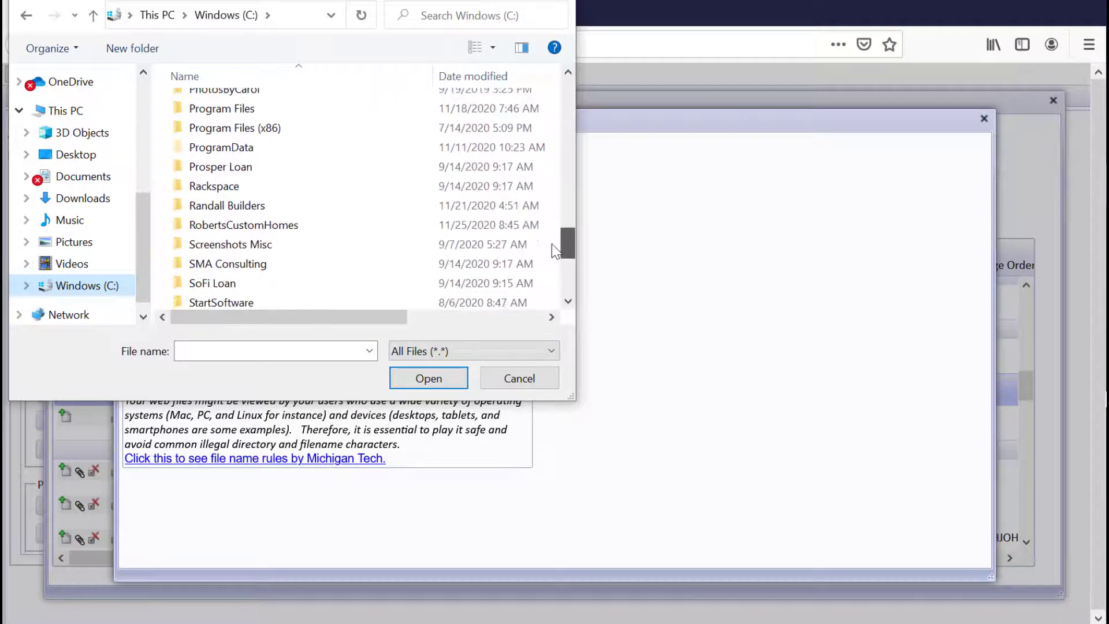
{"action": "double_click", "coordinate": [303, 209]}
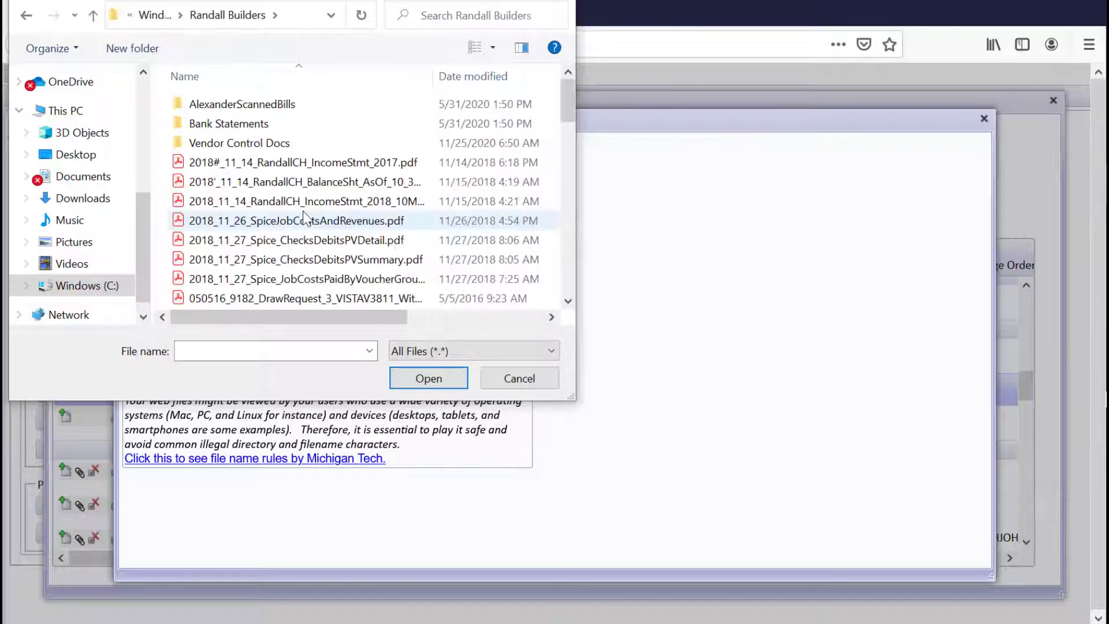
{"action": "double_click", "coordinate": [283, 105]}
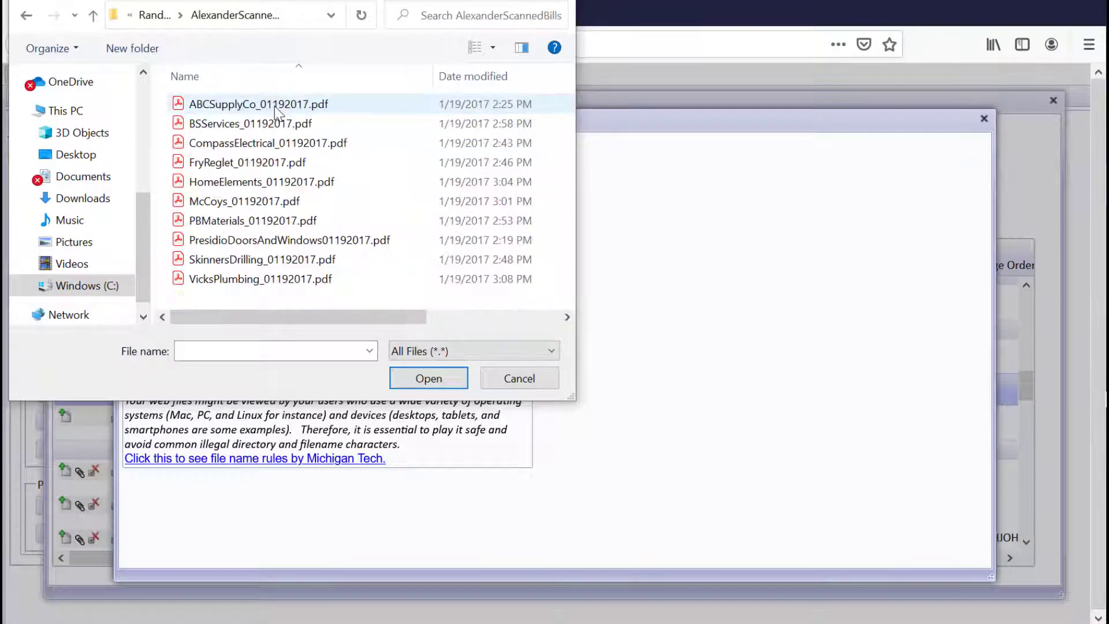
{"action": "double_click", "coordinate": [259, 123]}
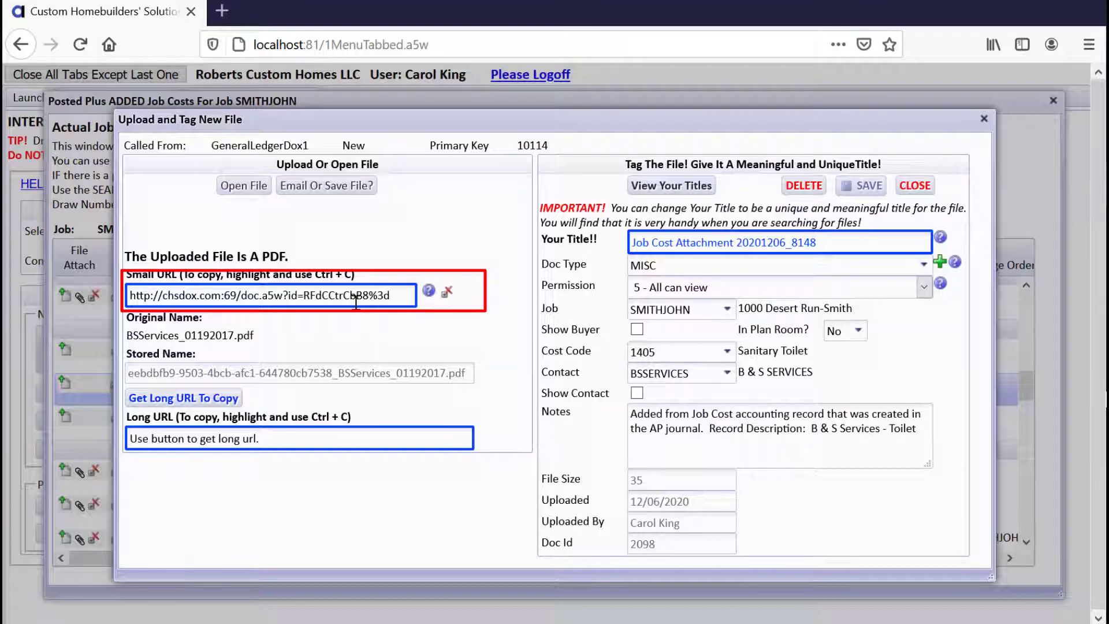
- Replace the default file title with 'B&S Services - Sanitary Toilet'
{"action": "left_click_drag", "start_coordinate": [723, 242], "coordinate": [817, 242]}
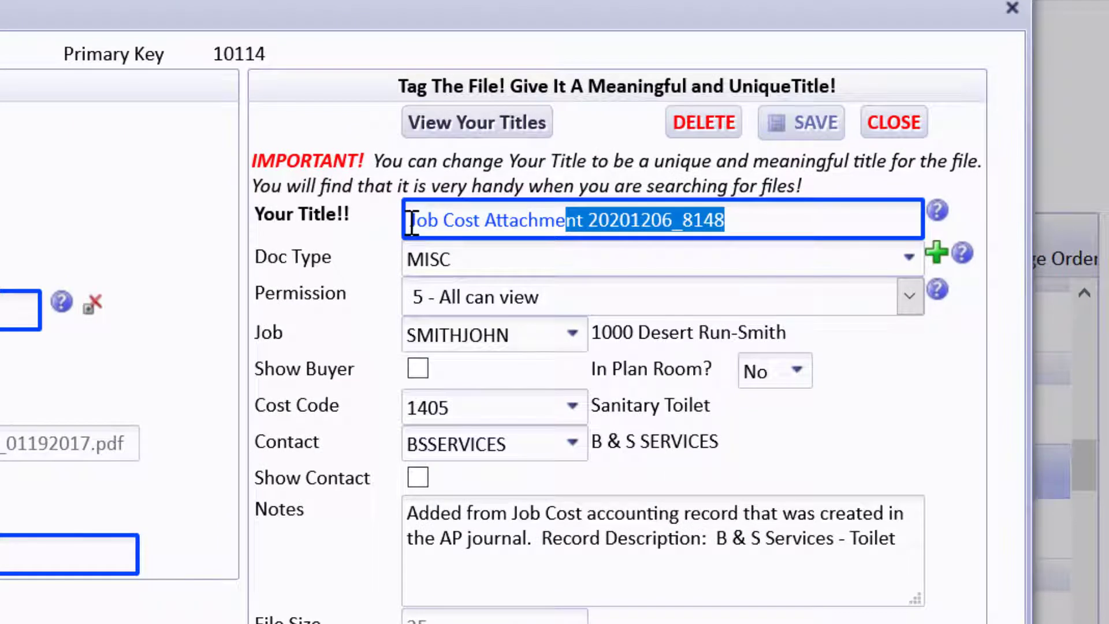
{"action": "left_click_drag", "start_coordinate": [411, 222], "coordinate": [762, 218]}
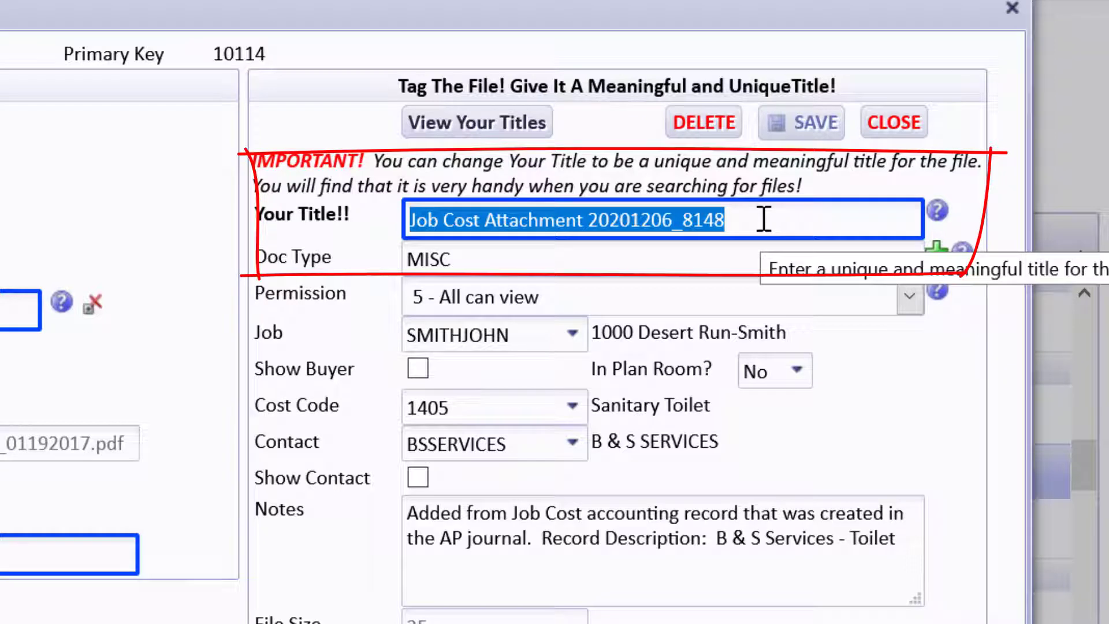
{"action": "type", "text": "B&S"}
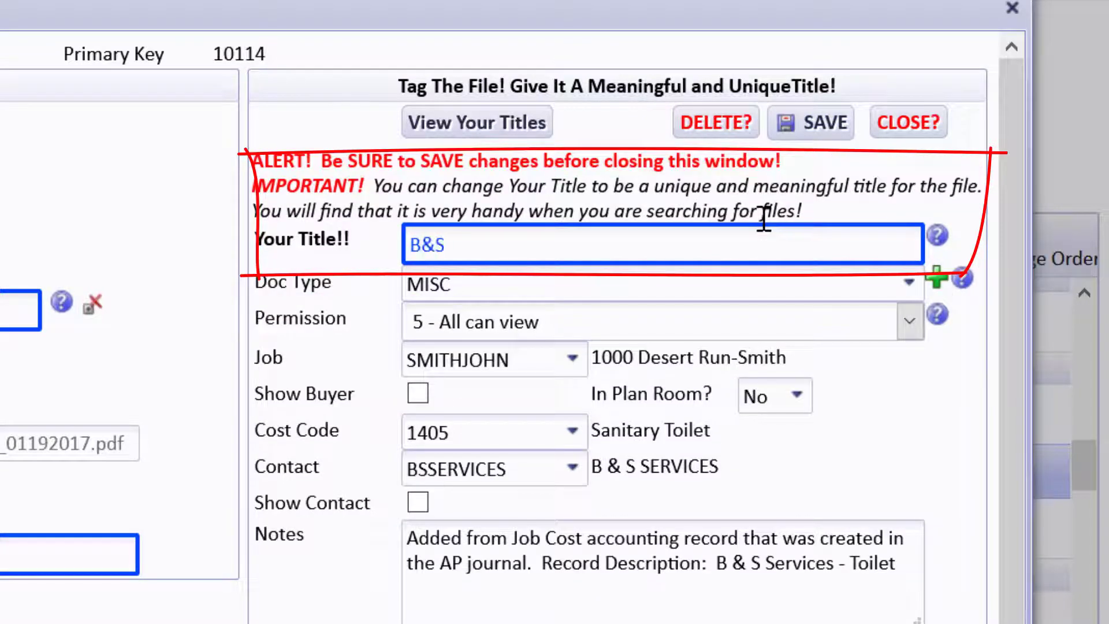
{"action": "type", "text": " Services -"}
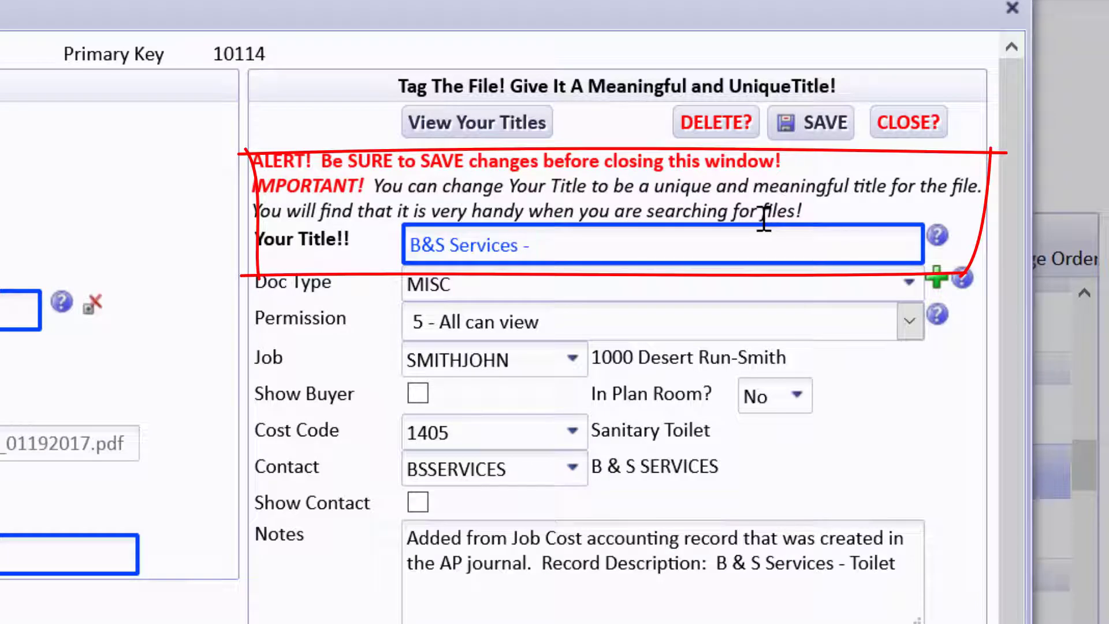
{"action": "type", "text": " Sanitary "}
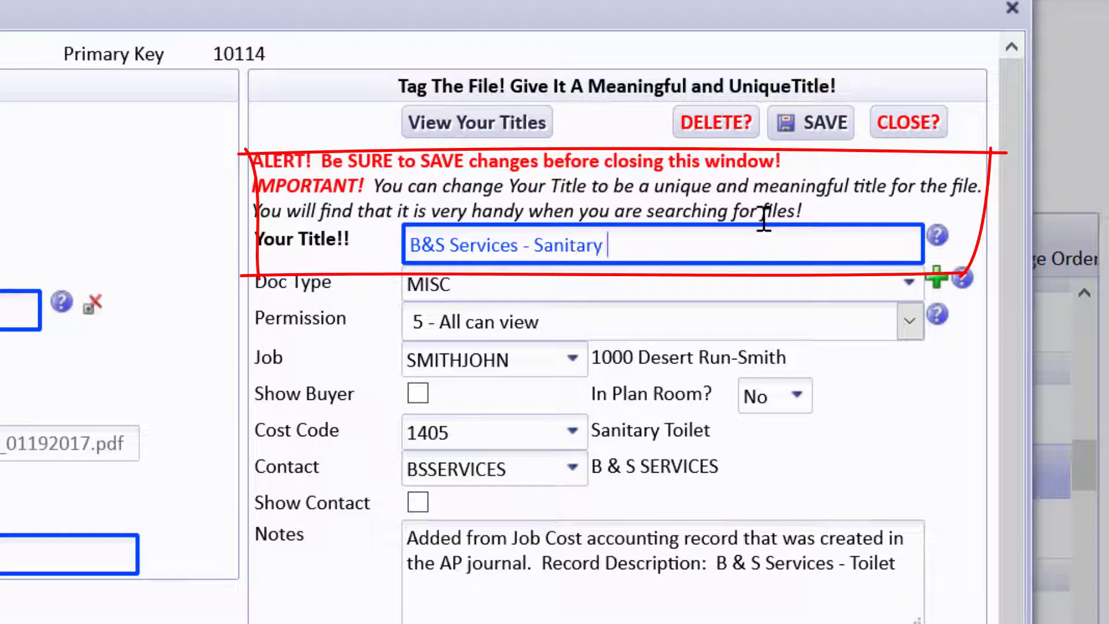
{"action": "type", "text": "Toilet"}
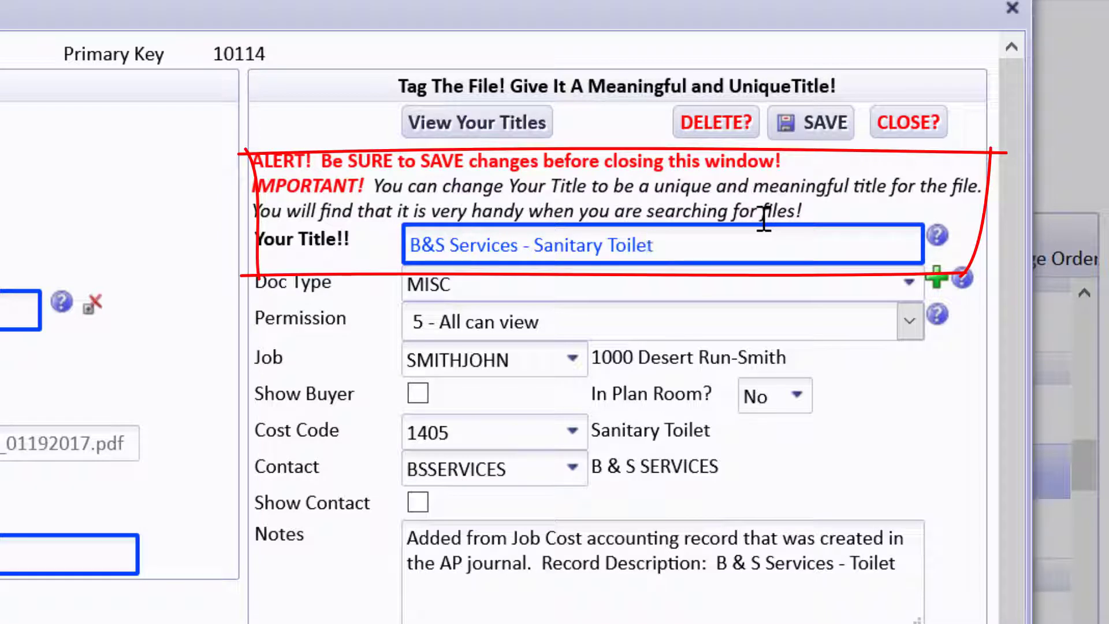
{"action": "key", "text": "Tab"}
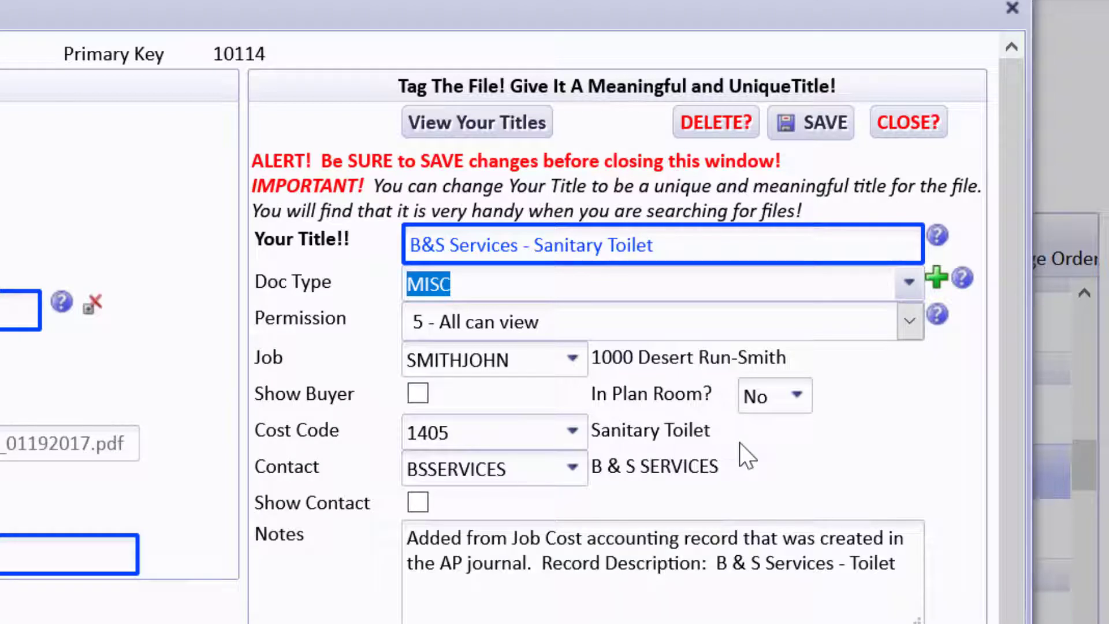
- Remove the disallowed ampersand from the title and save the file record
{"action": "left_click", "coordinate": [819, 129]}
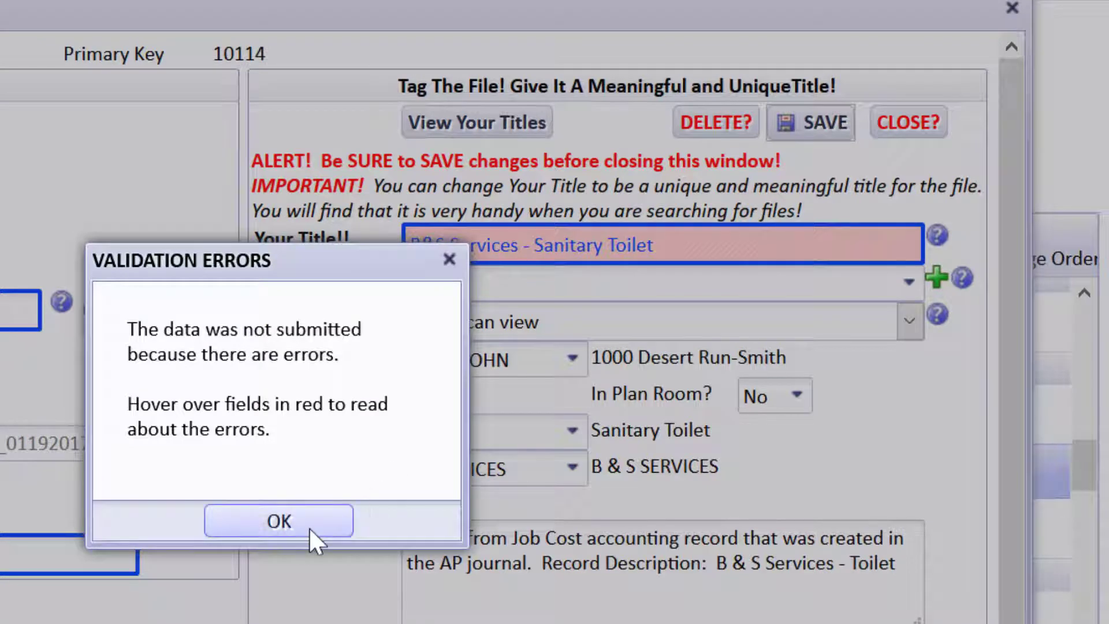
{"action": "left_click", "coordinate": [279, 521]}
{"action": "mouse_move", "coordinate": [436, 253]}
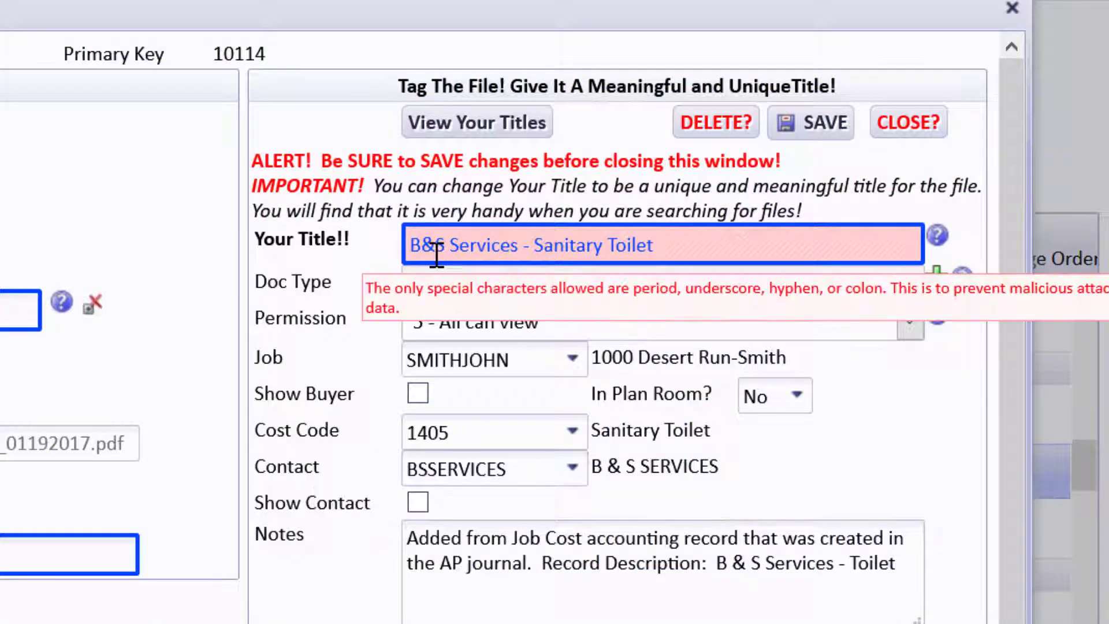
{"action": "key", "text": "BackSpace"}
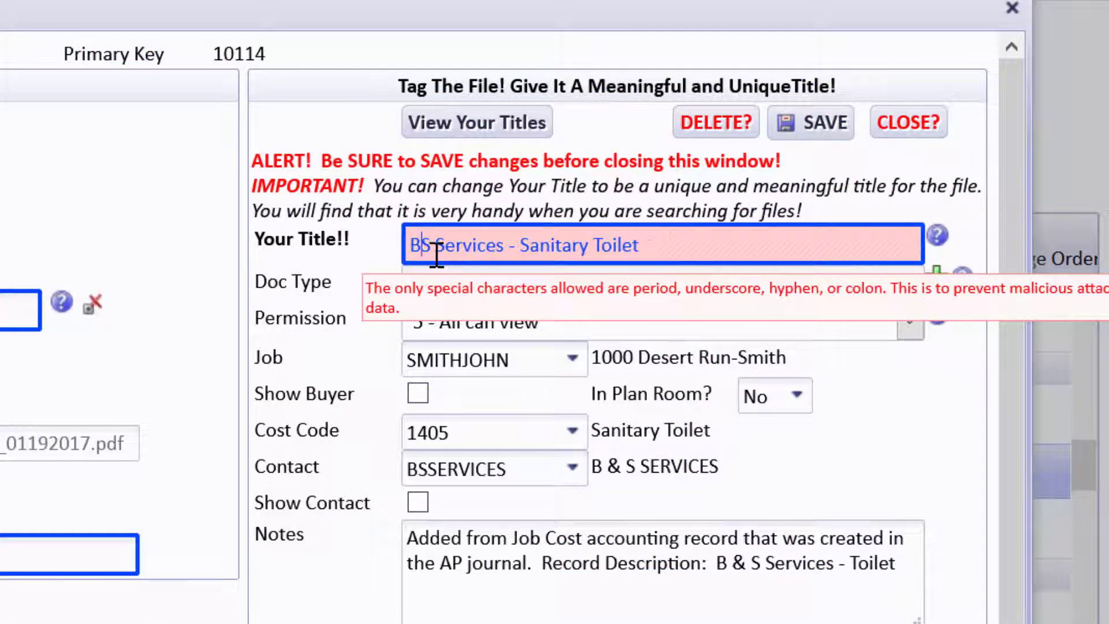
{"action": "left_click", "coordinate": [704, 248]}
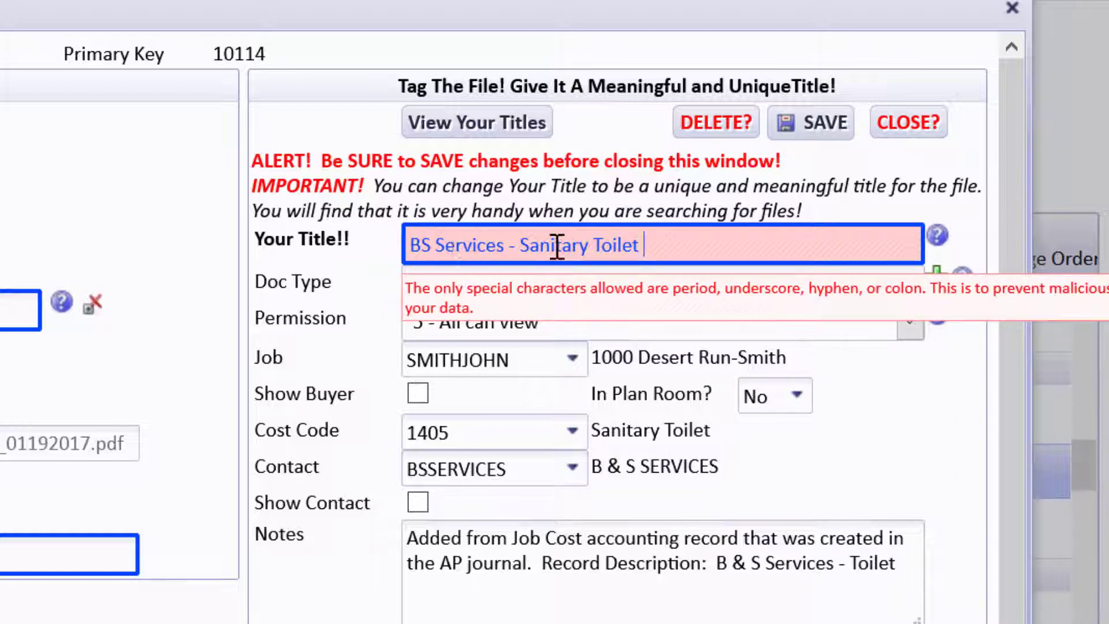
{"action": "left_click", "coordinate": [822, 124]}
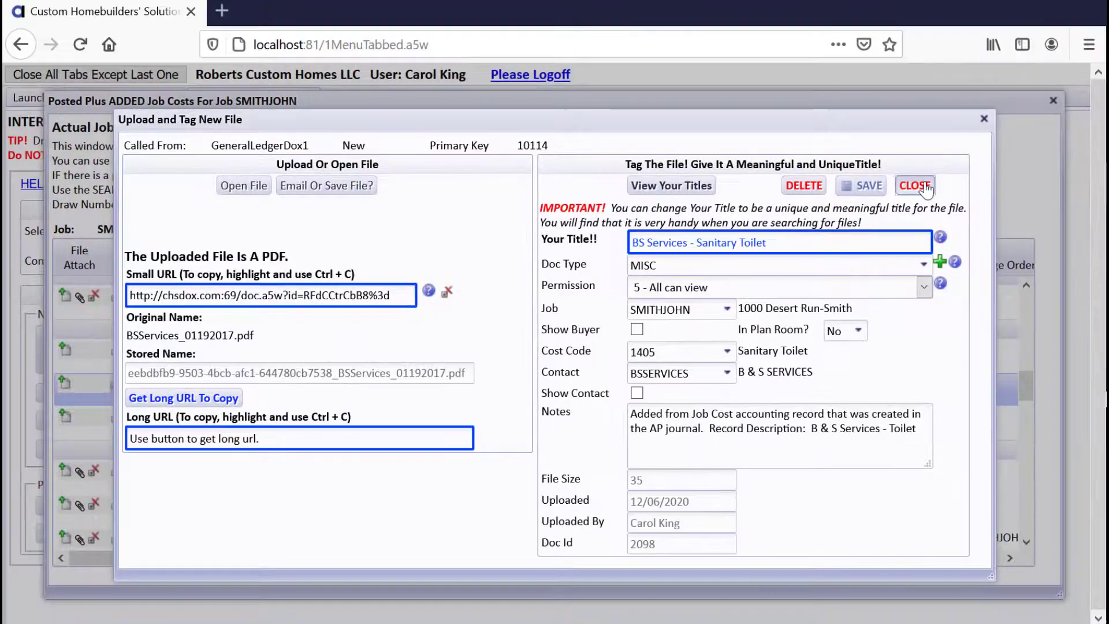
- Open the toilet cost's newly attached invoice PDF in a new browser tab
{"action": "left_click", "coordinate": [923, 176]}
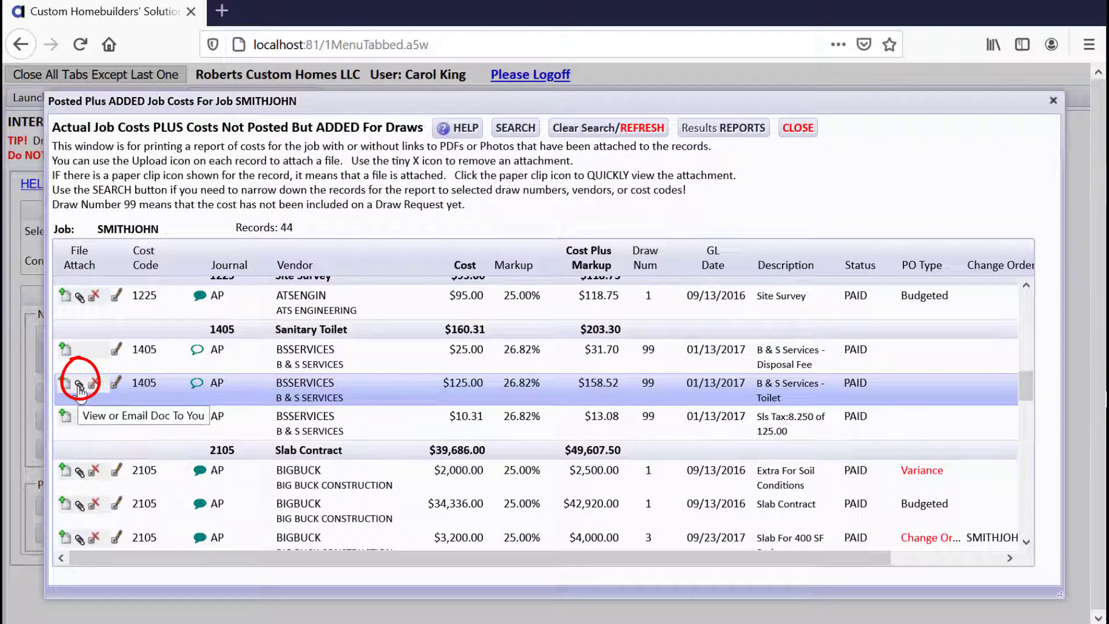
{"action": "left_click", "coordinate": [79, 385]}
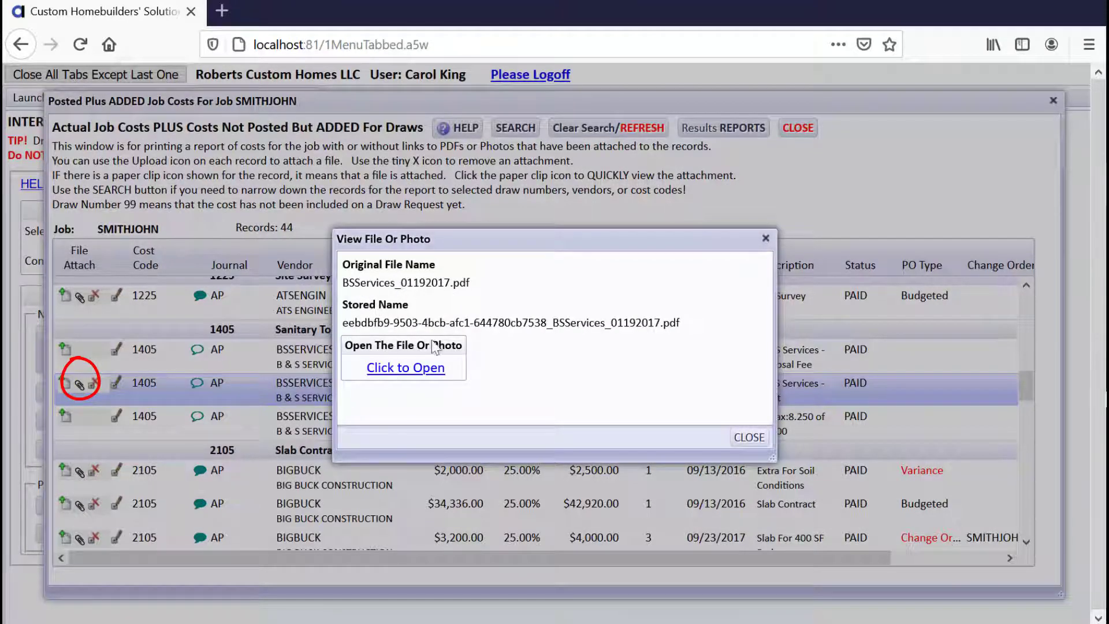
{"action": "left_click", "coordinate": [414, 375]}
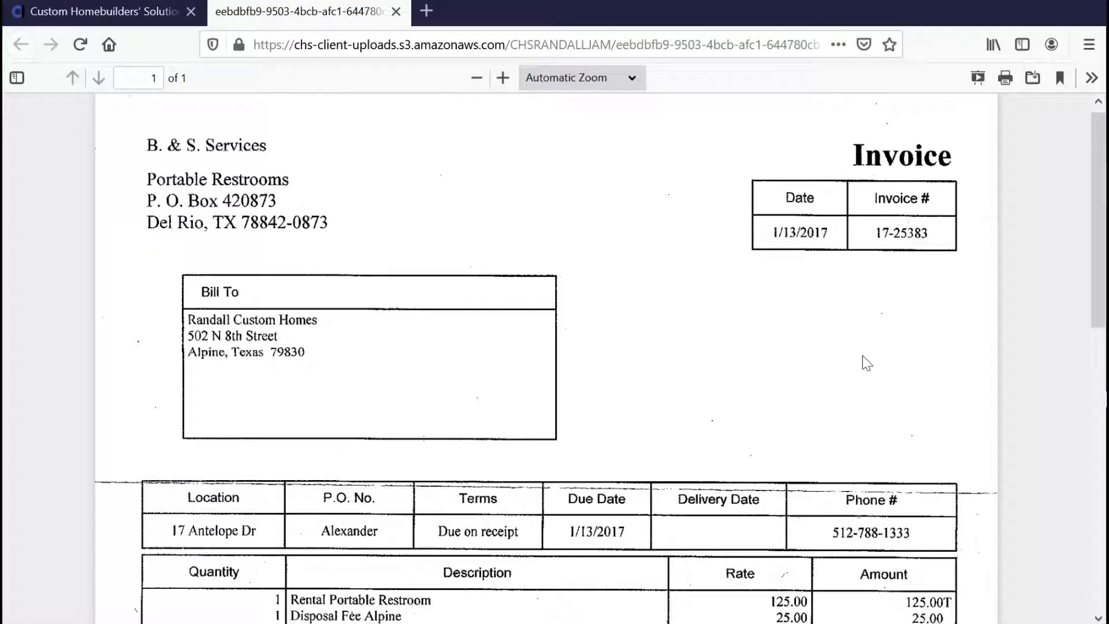
- Read through the B. & S. Services portable restroom invoice, then close its tab
{"action": "scroll", "coordinate": [1098, 239], "scroll_direction": "down", "scroll_amount": 1}
{"action": "left_click_drag", "start_coordinate": [1099, 241], "coordinate": [1099, 210]}
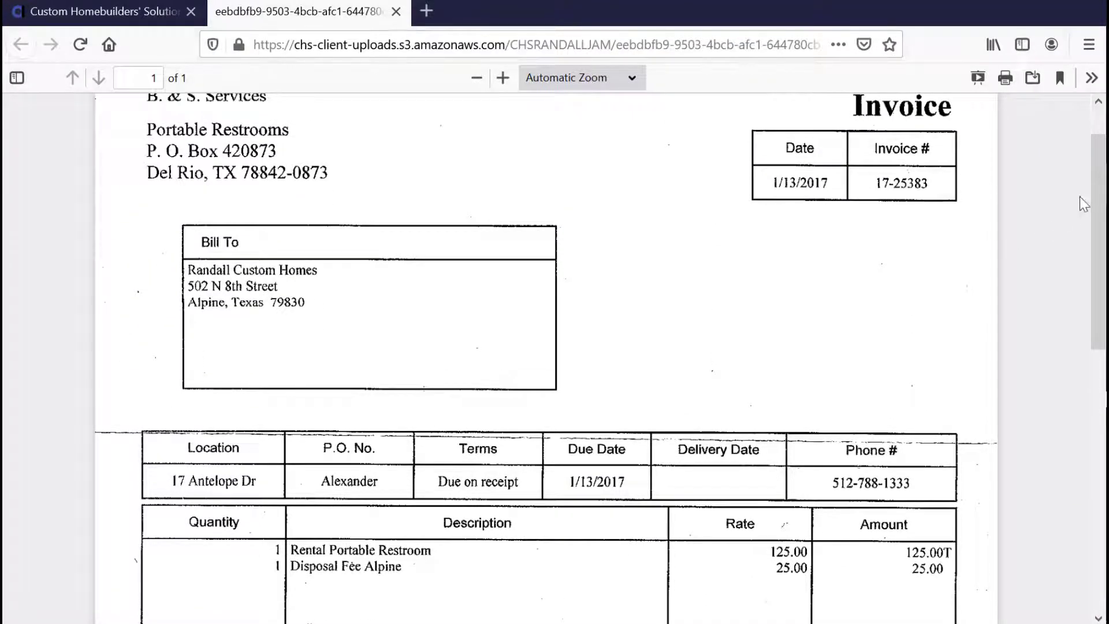
{"action": "left_click_drag", "start_coordinate": [1099, 214], "coordinate": [1099, 333]}
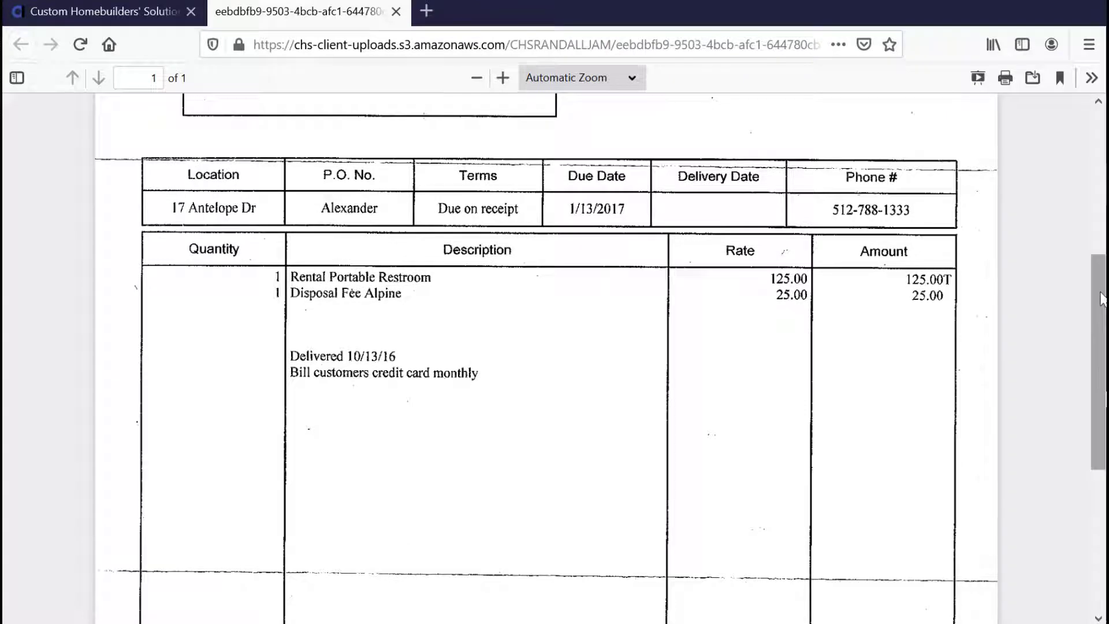
{"action": "left_click_drag", "start_coordinate": [1099, 289], "coordinate": [1097, 223]}
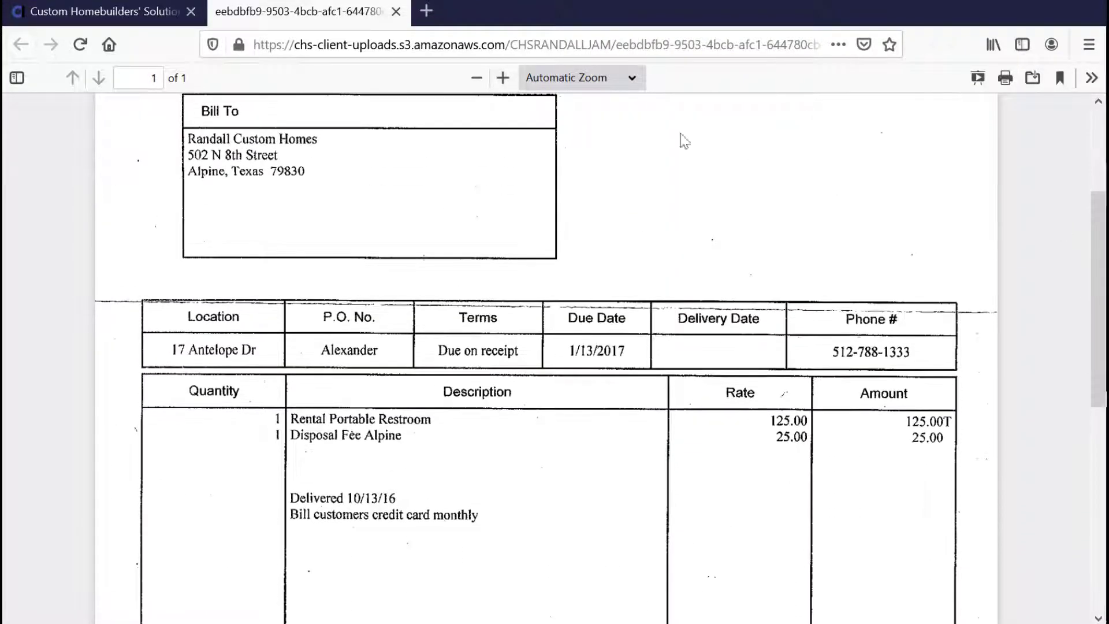
{"action": "left_click", "coordinate": [396, 13]}
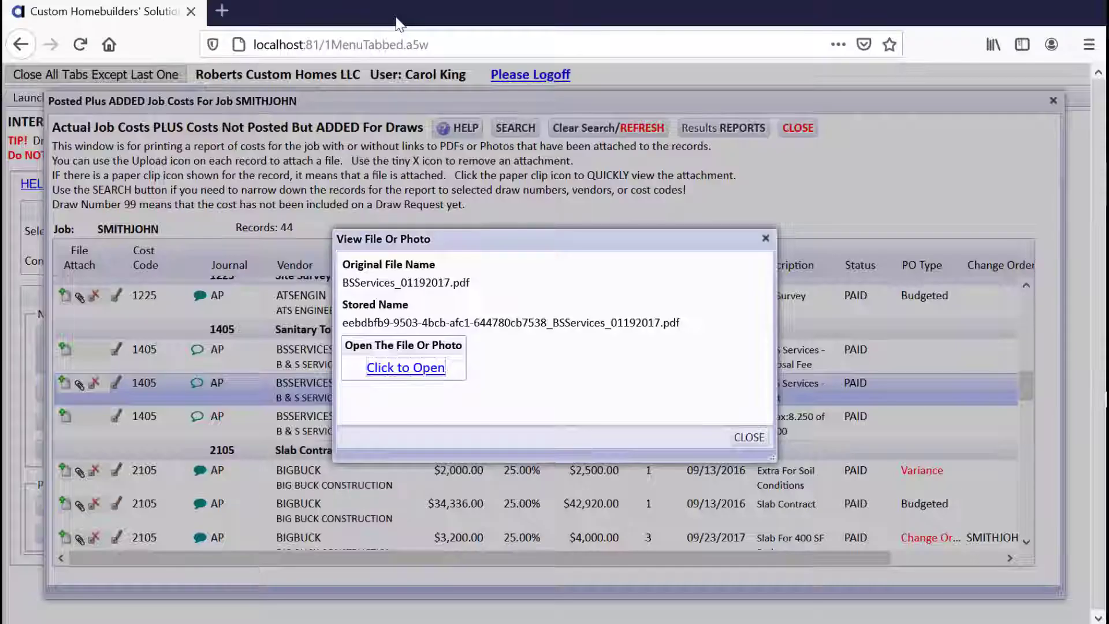
- Show the Results Report - With Attachments and export it to PDF for Adobe Acrobat DC
{"action": "left_click", "coordinate": [751, 437]}
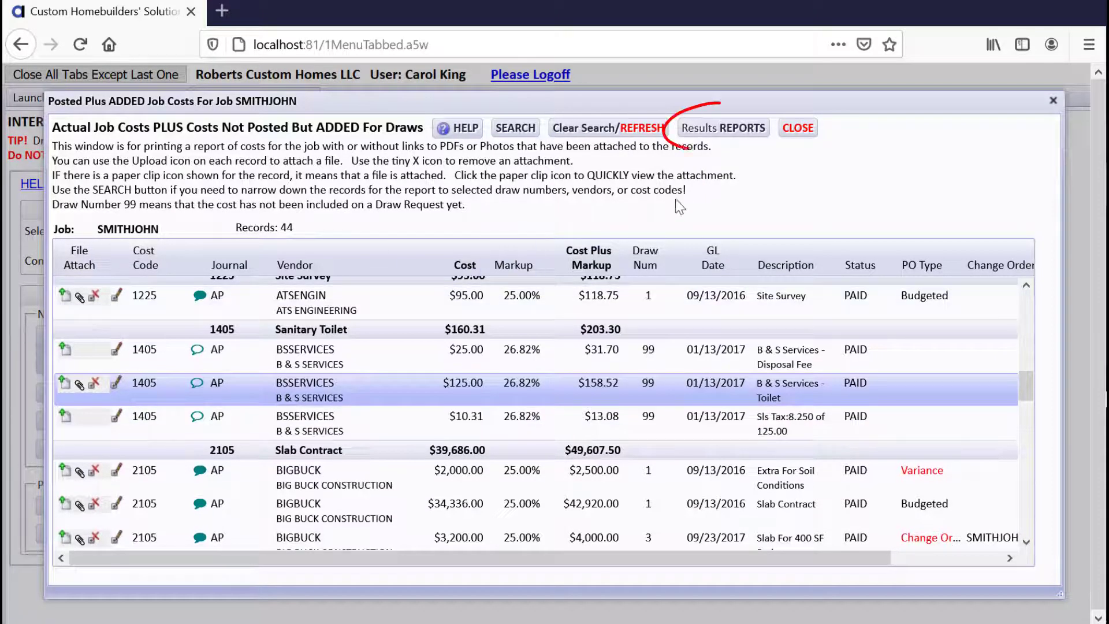
{"action": "left_click", "coordinate": [696, 132]}
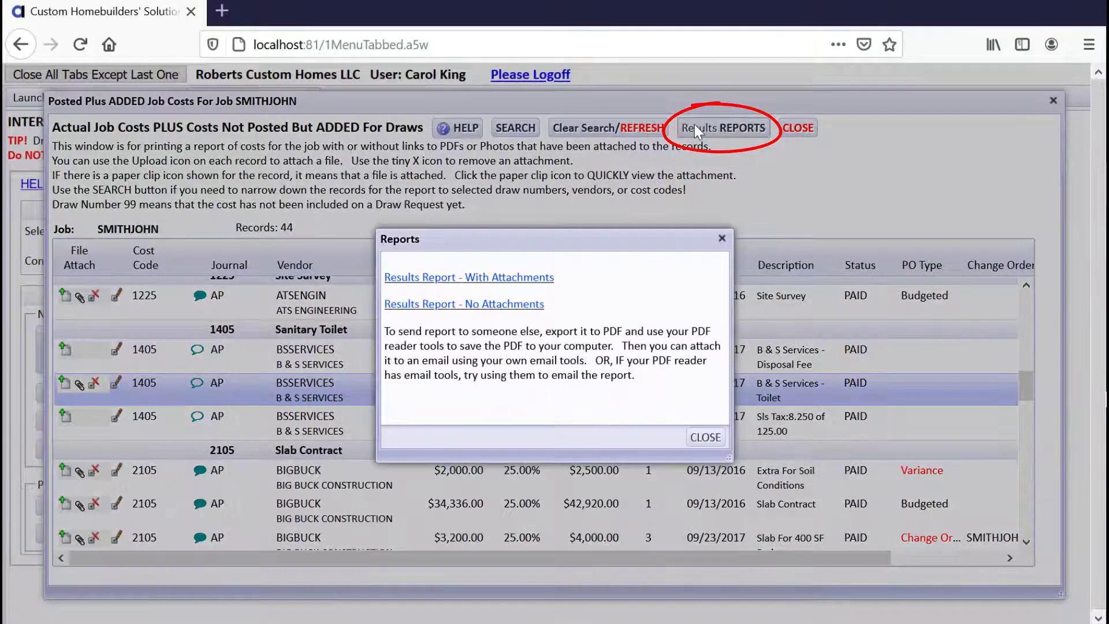
{"action": "left_click", "coordinate": [528, 279]}
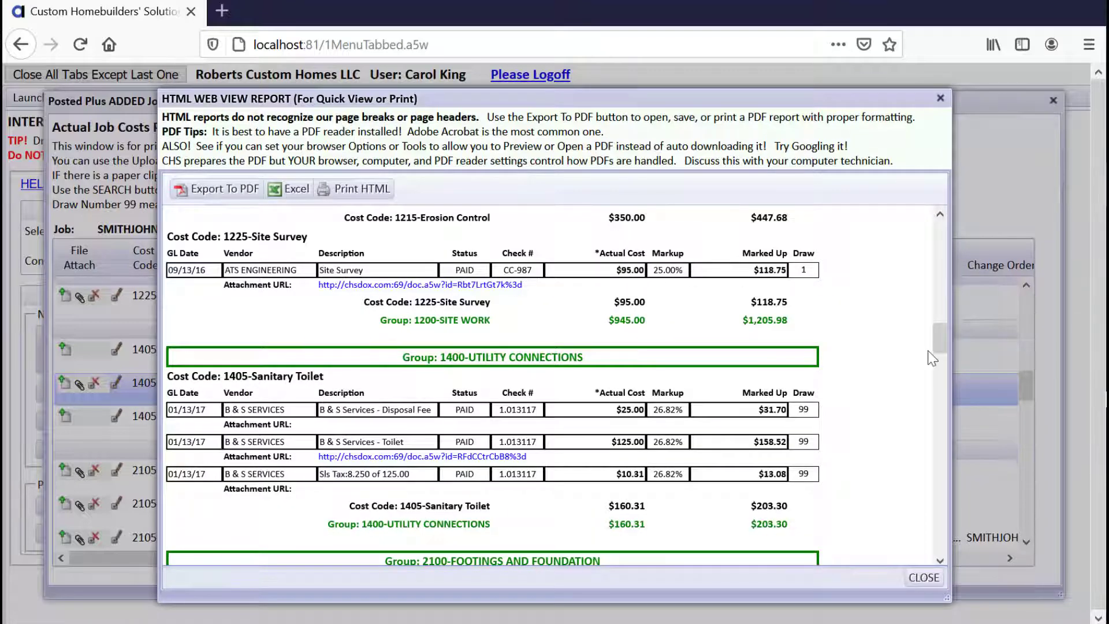
{"action": "left_click_drag", "start_coordinate": [938, 337], "coordinate": [931, 352]}
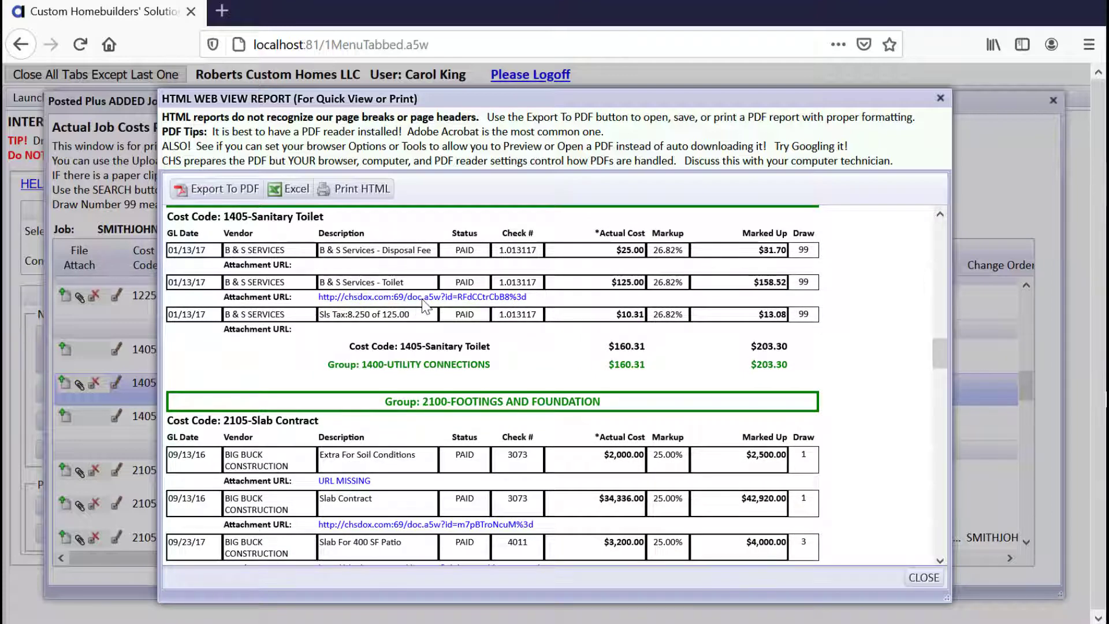
{"action": "left_click", "coordinate": [236, 191]}
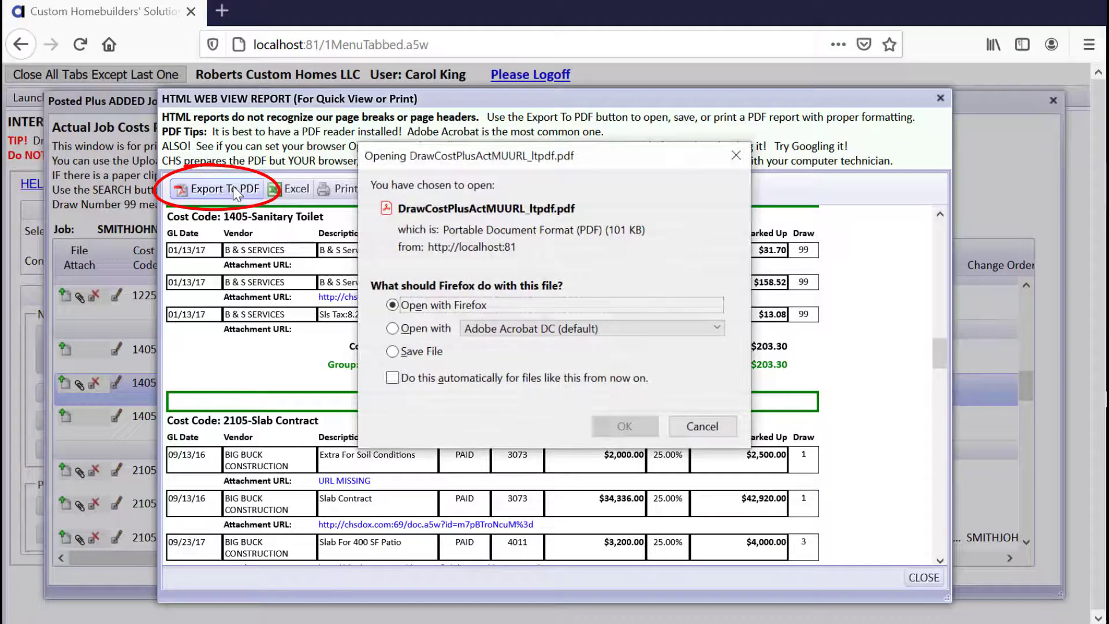
{"action": "left_click", "coordinate": [393, 329]}
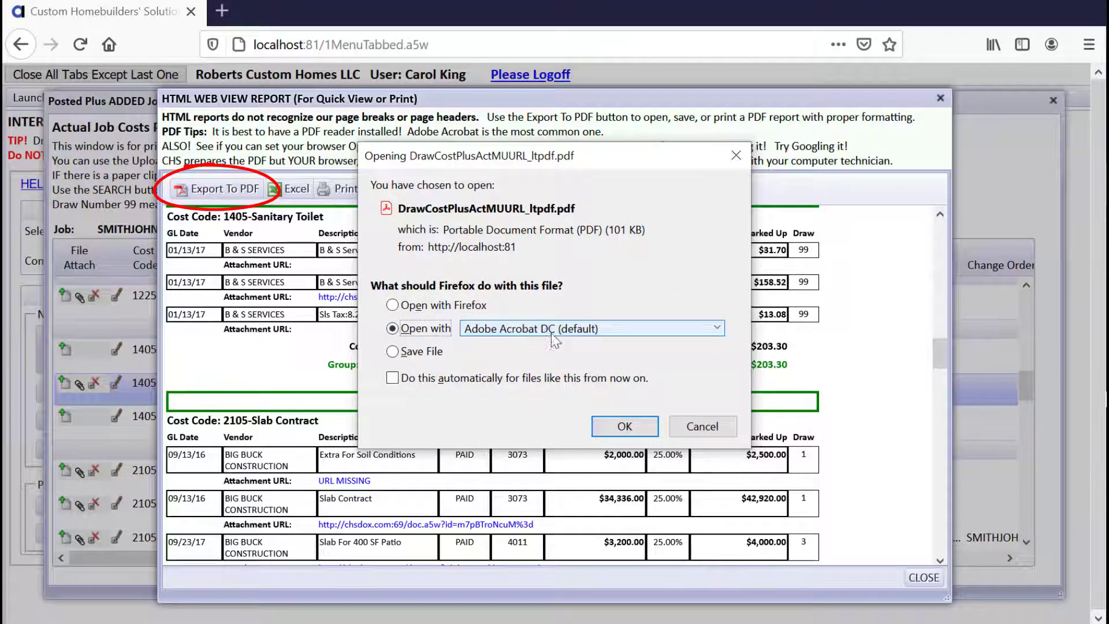
- Open DrawCostPlusActMUURL_ltpdf.pdf in Acrobat and find the Sanitary Toilet attachment URL on page 2
{"action": "left_click", "coordinate": [635, 429]}
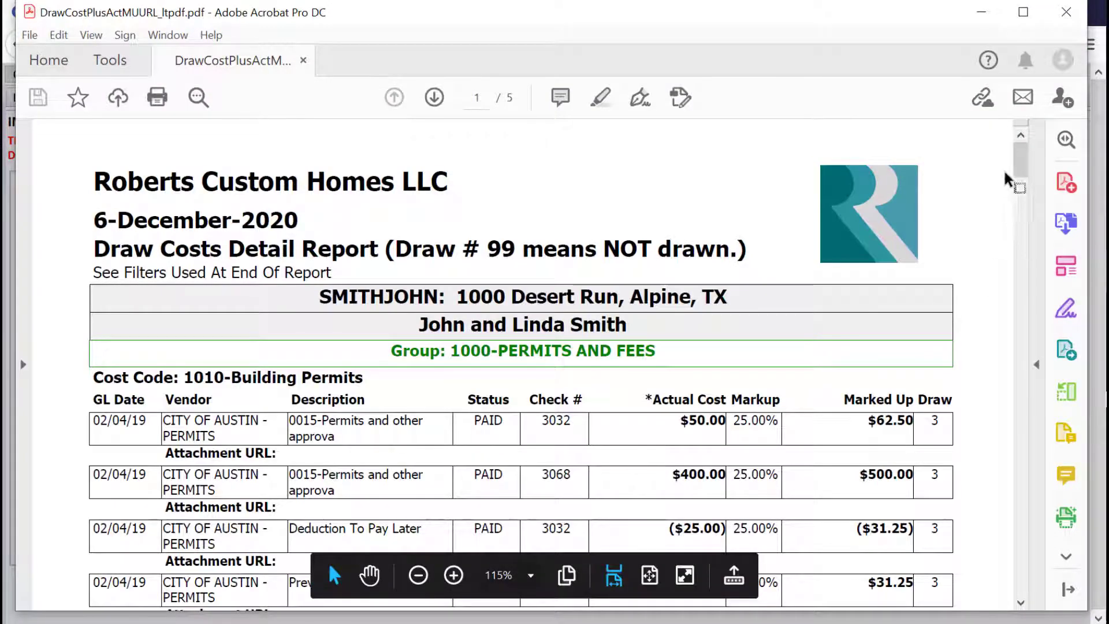
{"action": "left_click_drag", "start_coordinate": [1020, 164], "coordinate": [1008, 292]}
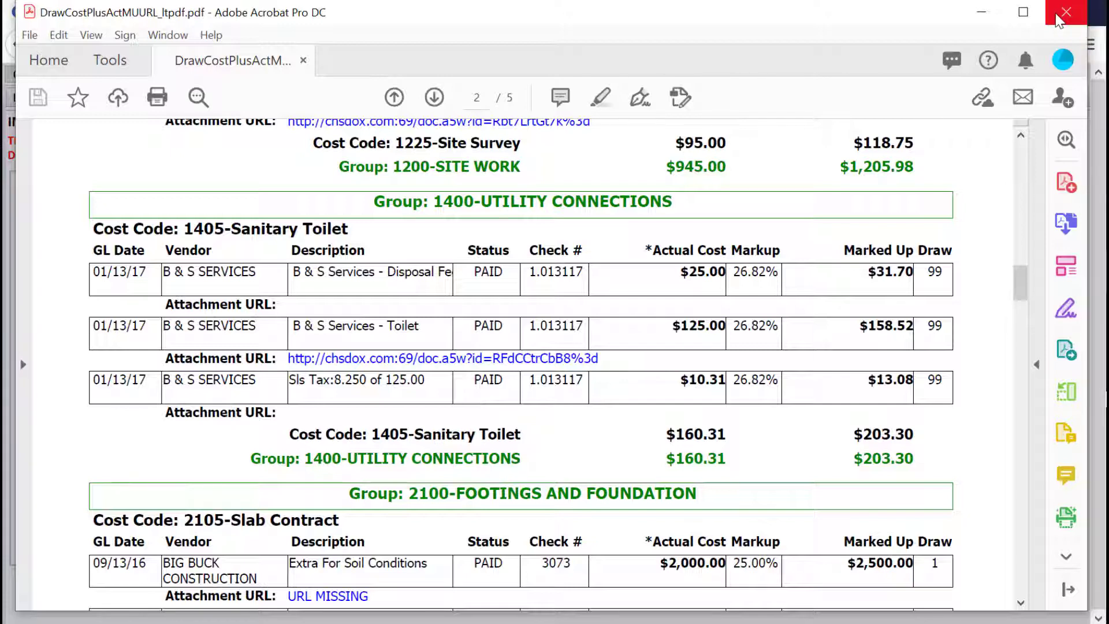
- Close Acrobat, the report and job costs, then start a new Costs Plus Markup draw request
{"action": "left_click", "coordinate": [1058, 18]}
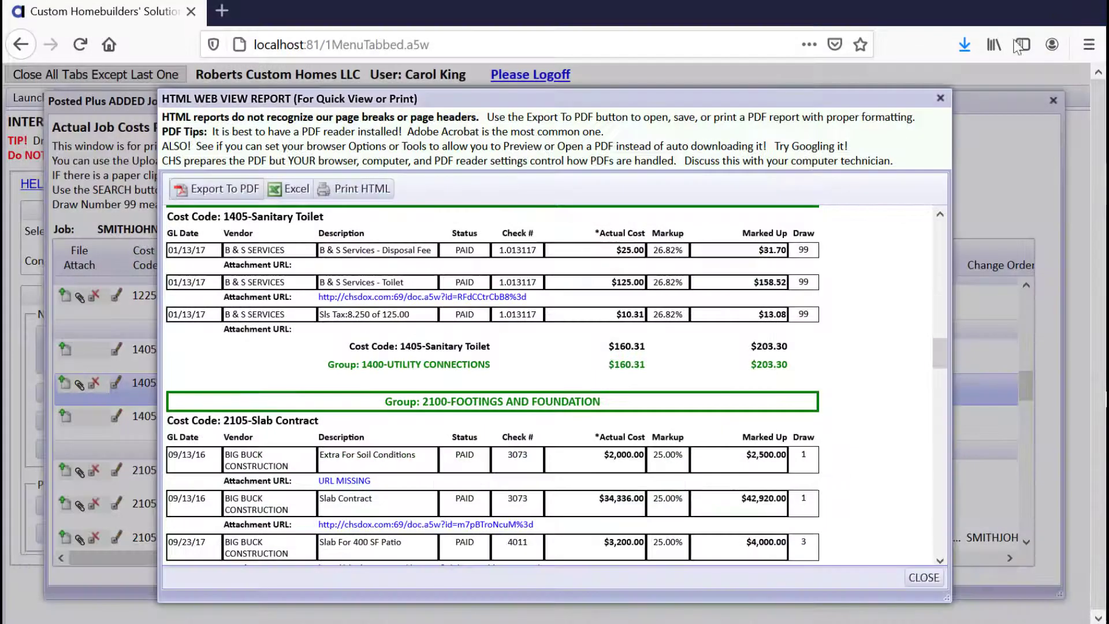
{"action": "left_click", "coordinate": [923, 577]}
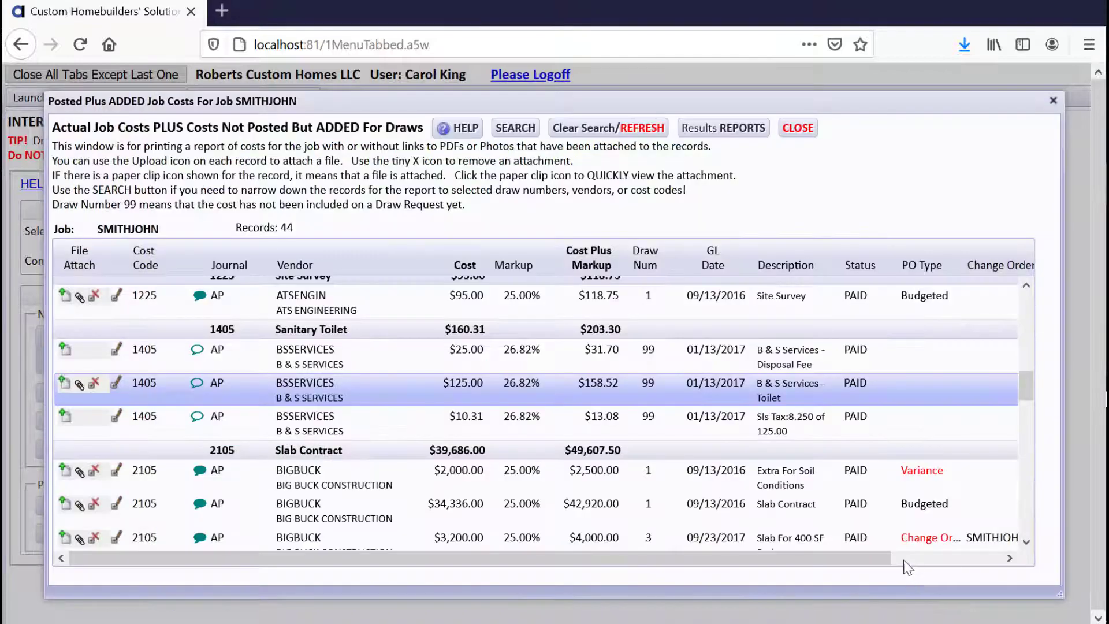
{"action": "left_click", "coordinate": [797, 128]}
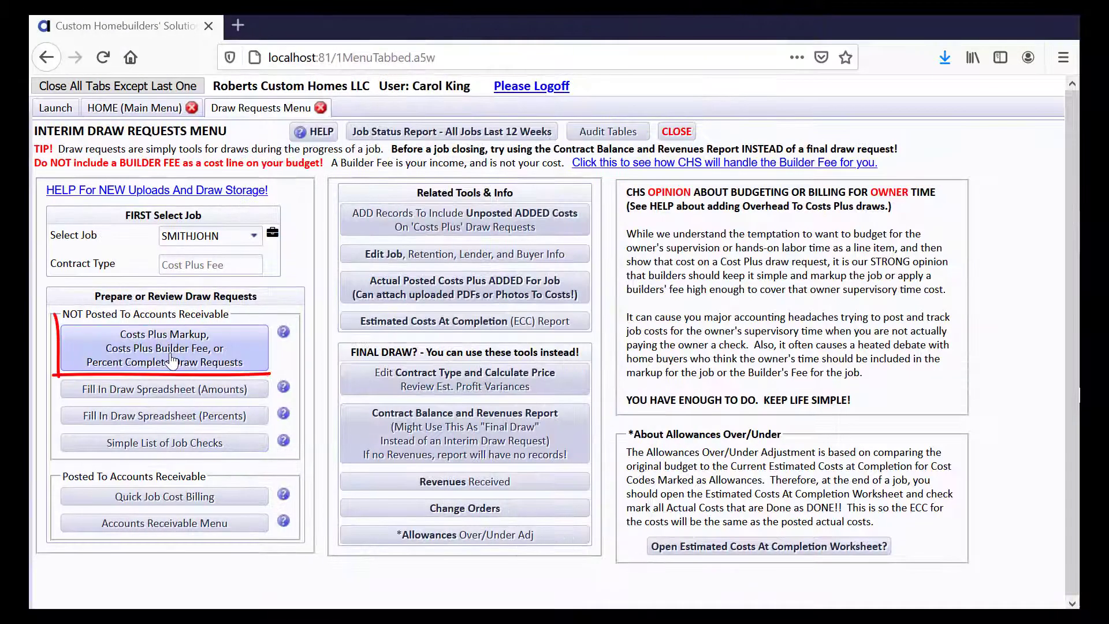
{"action": "left_click", "coordinate": [172, 361]}
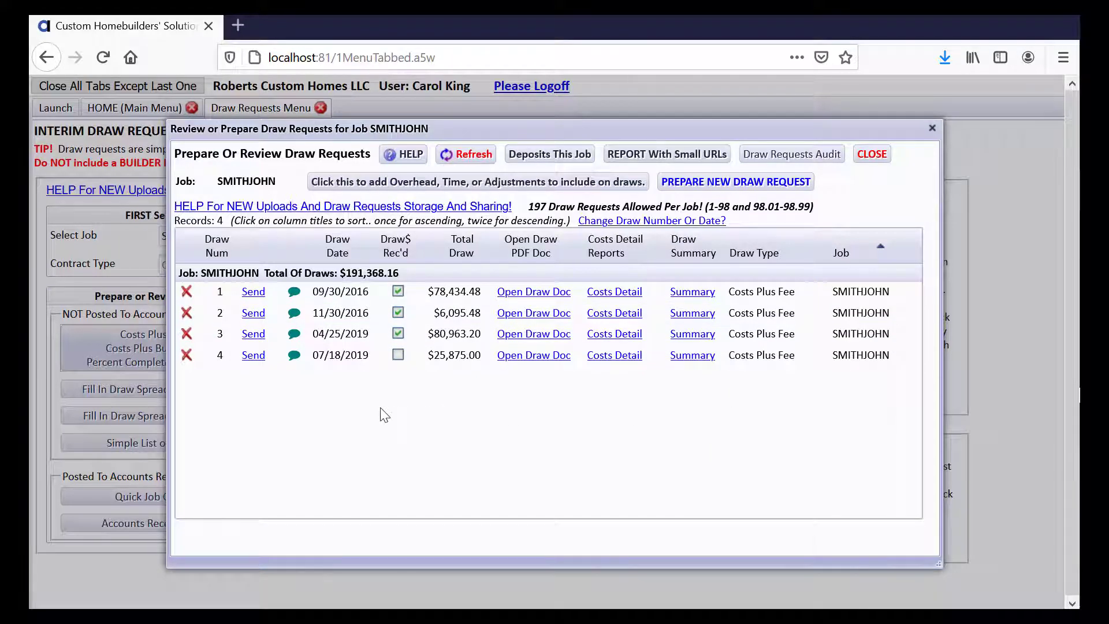
{"action": "left_click", "coordinate": [679, 182]}
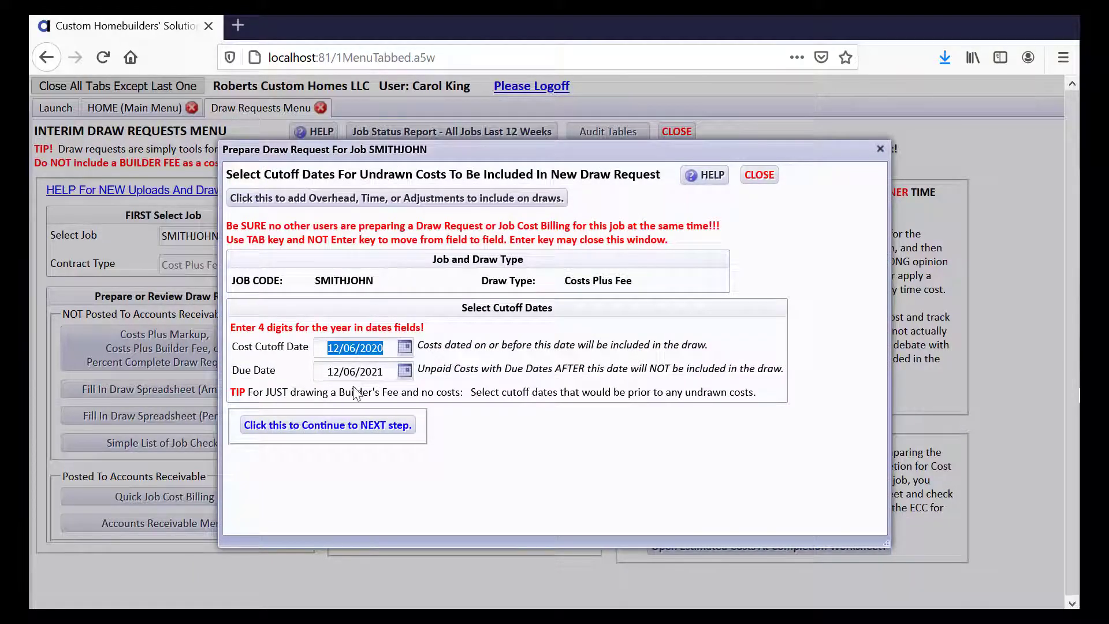
- Accept the cutoff dates, keep all 14 undrawn costs, and reach the $13,947.22 worksheet
{"action": "left_click", "coordinate": [351, 425]}
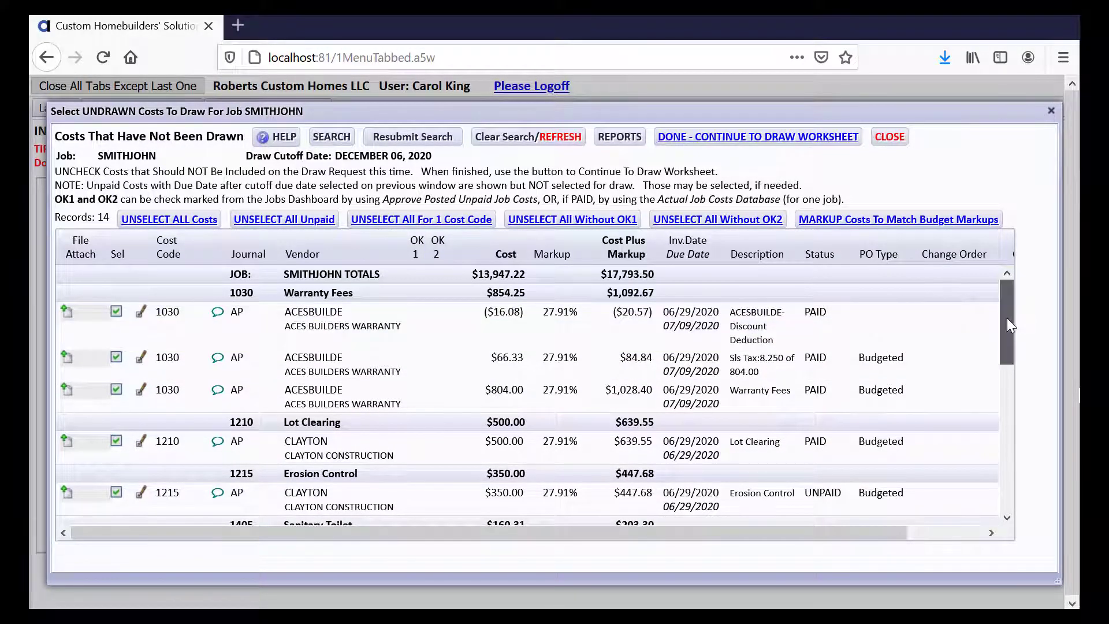
{"action": "left_click_drag", "start_coordinate": [1007, 318], "coordinate": [1007, 386]}
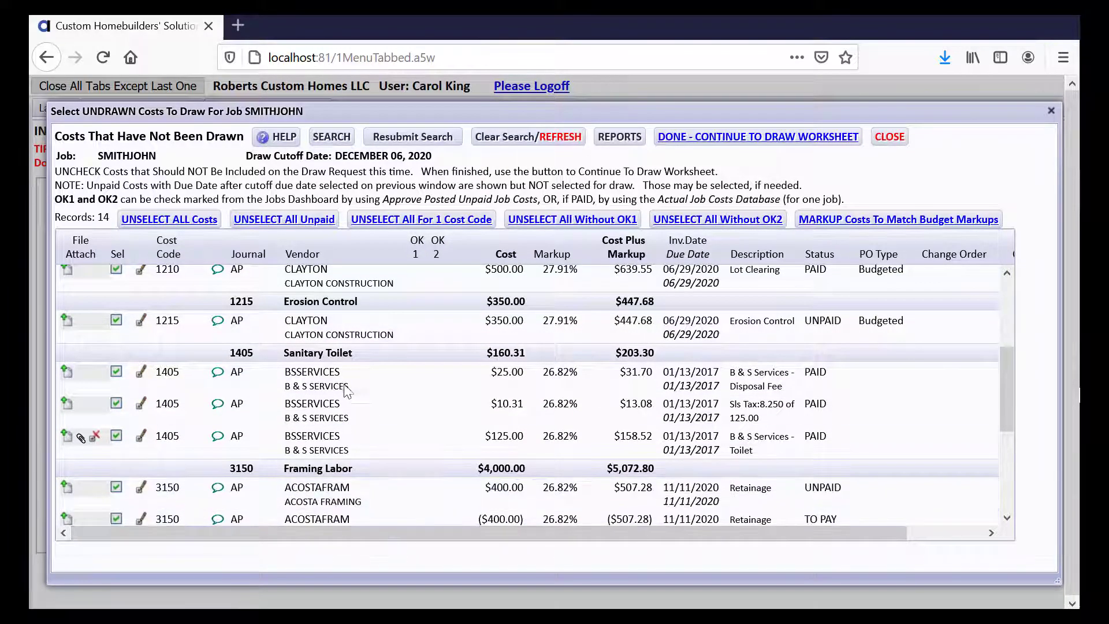
{"action": "left_click", "coordinate": [670, 137]}
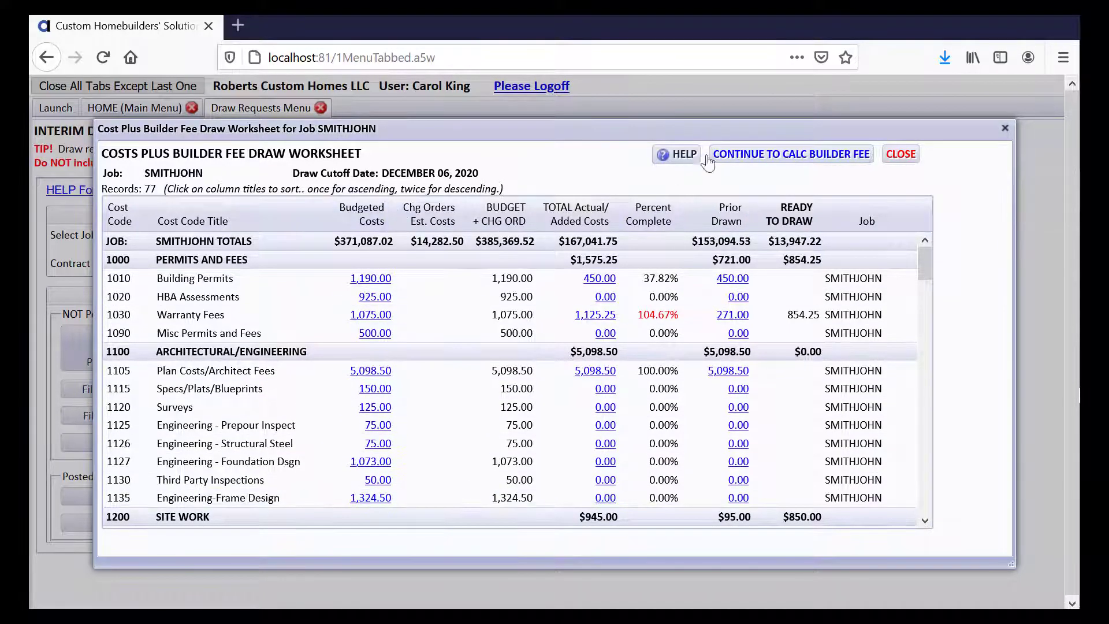
- Add the calculated $3,540.99 builder fee to draw 5 for SMITHJOHN
{"action": "left_click", "coordinate": [767, 155]}
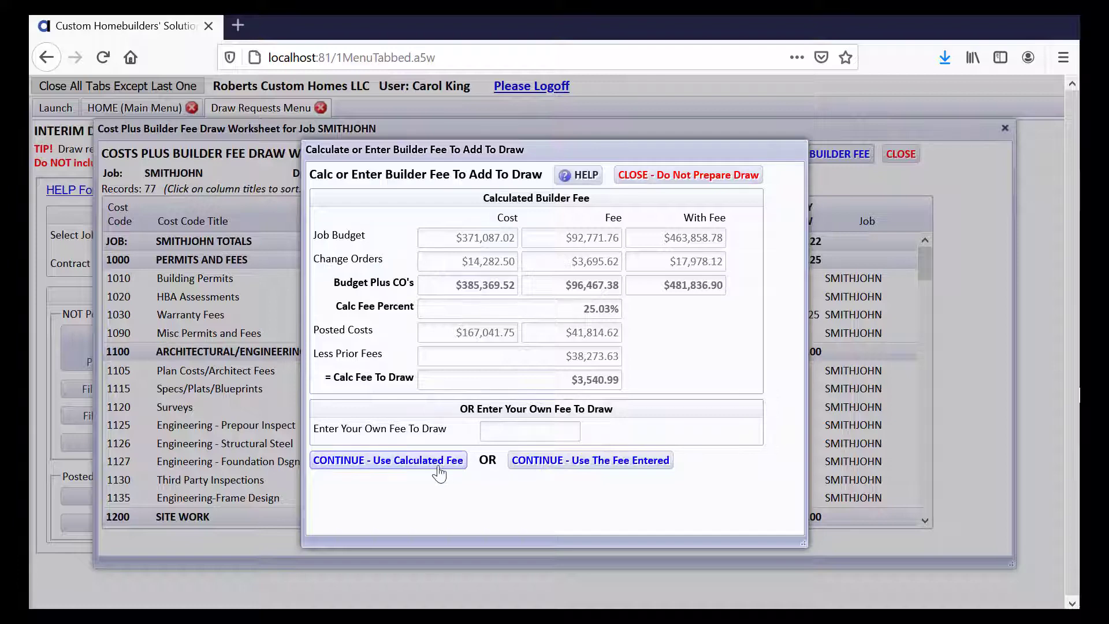
{"action": "left_click", "coordinate": [417, 462]}
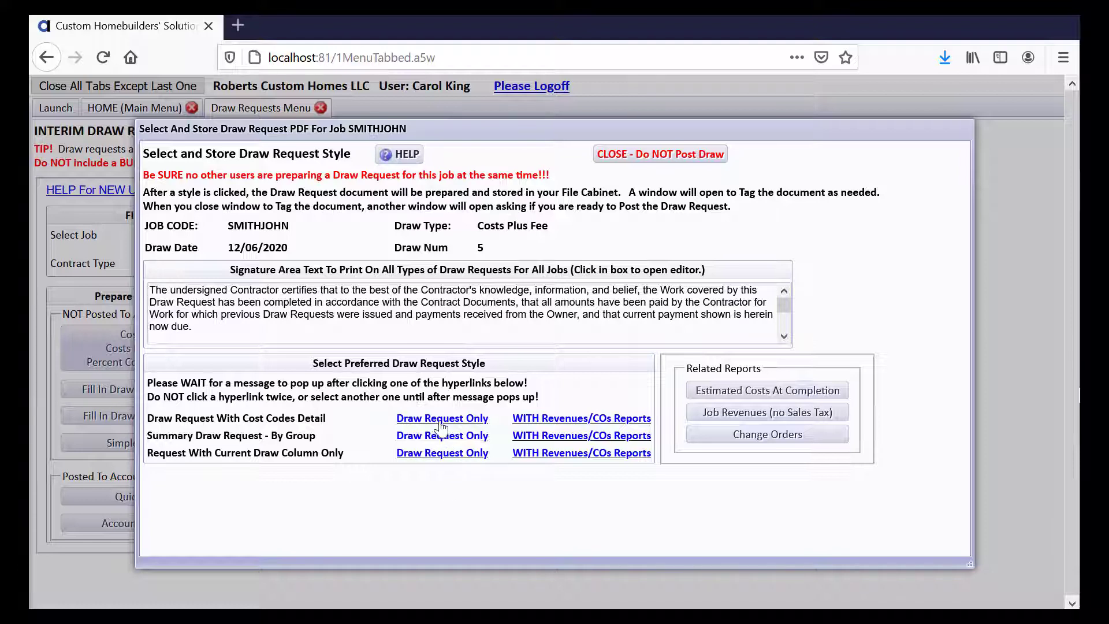
- Store the cost-code detail draw request with revenues as Draw5_SMITHJOHN_20201206_85912
{"action": "left_click", "coordinate": [544, 418]}
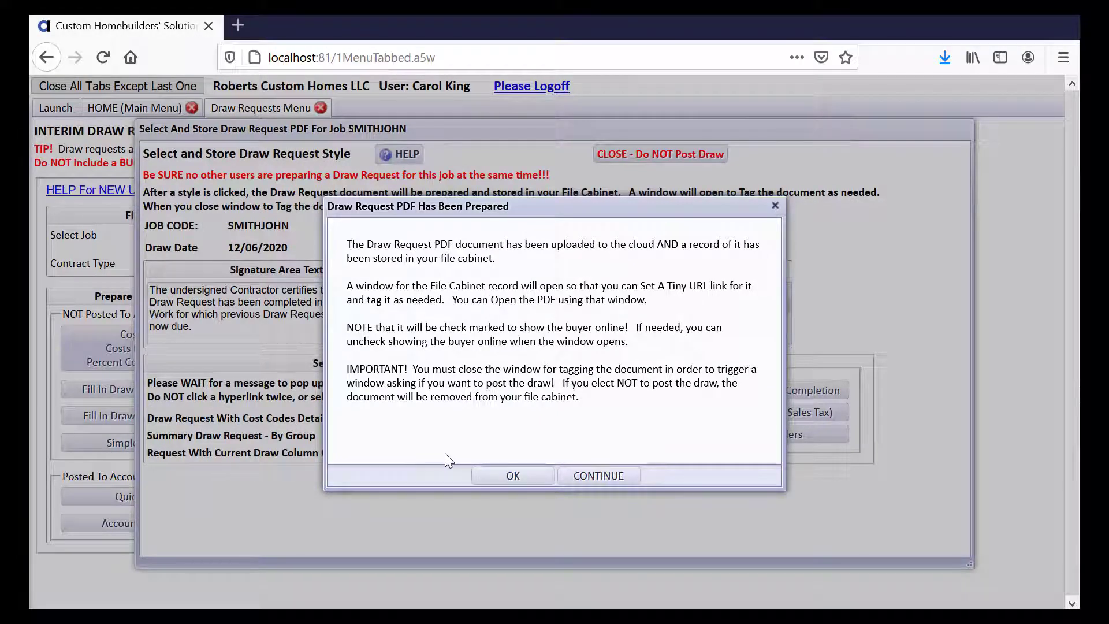
{"action": "left_click", "coordinate": [531, 476]}
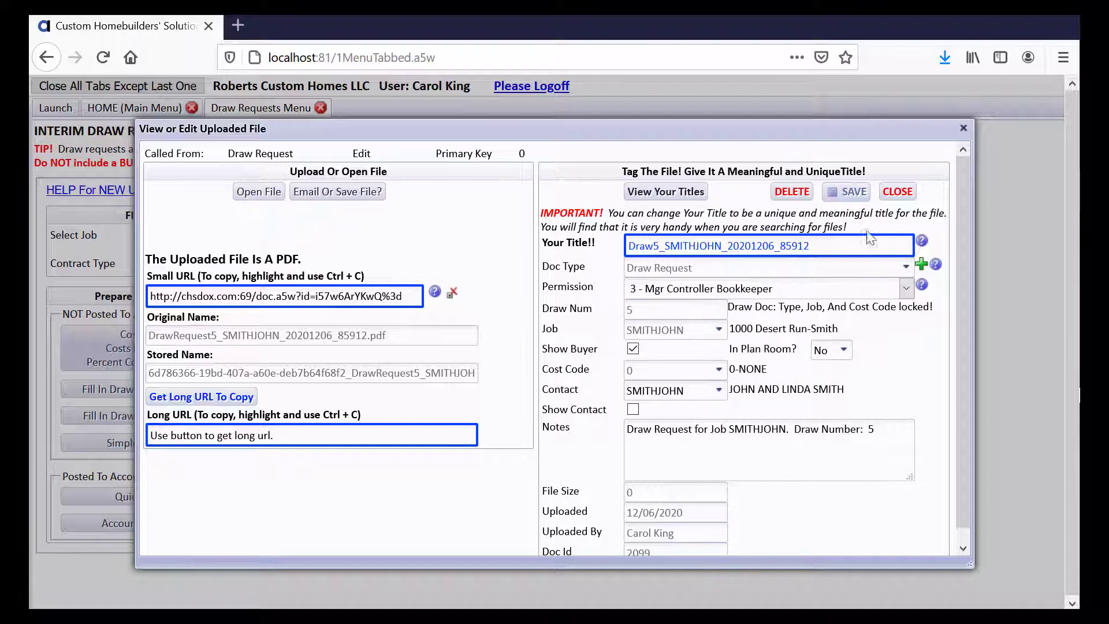
{"action": "left_click", "coordinate": [891, 193]}
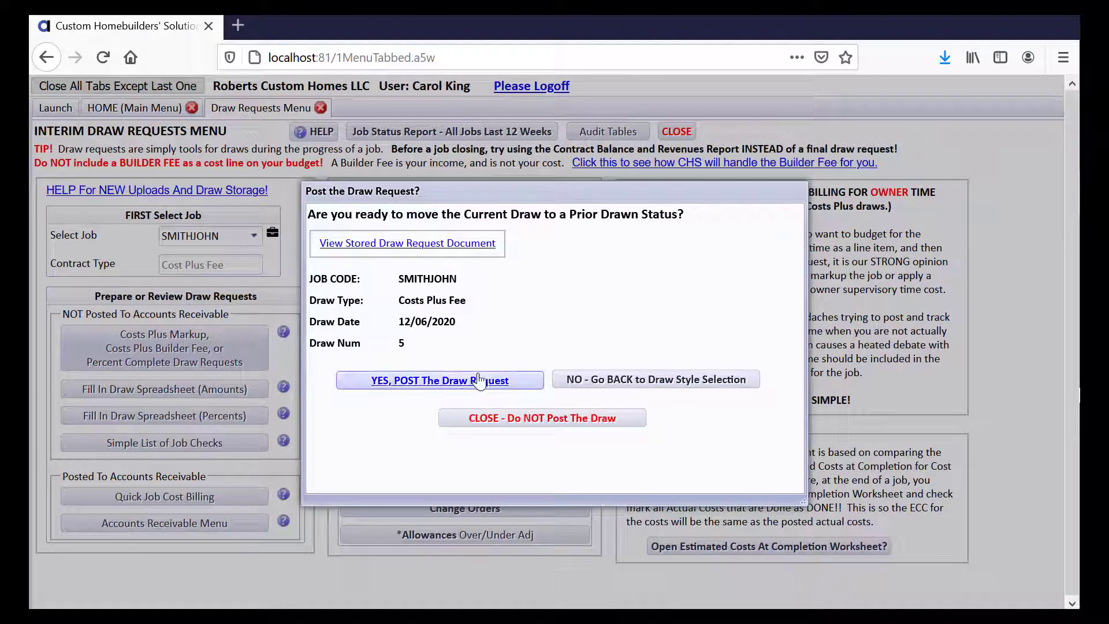
- Review the stored six-page $17,488.21 draw 5 request PDF, then post draw 5
{"action": "left_click", "coordinate": [423, 249]}
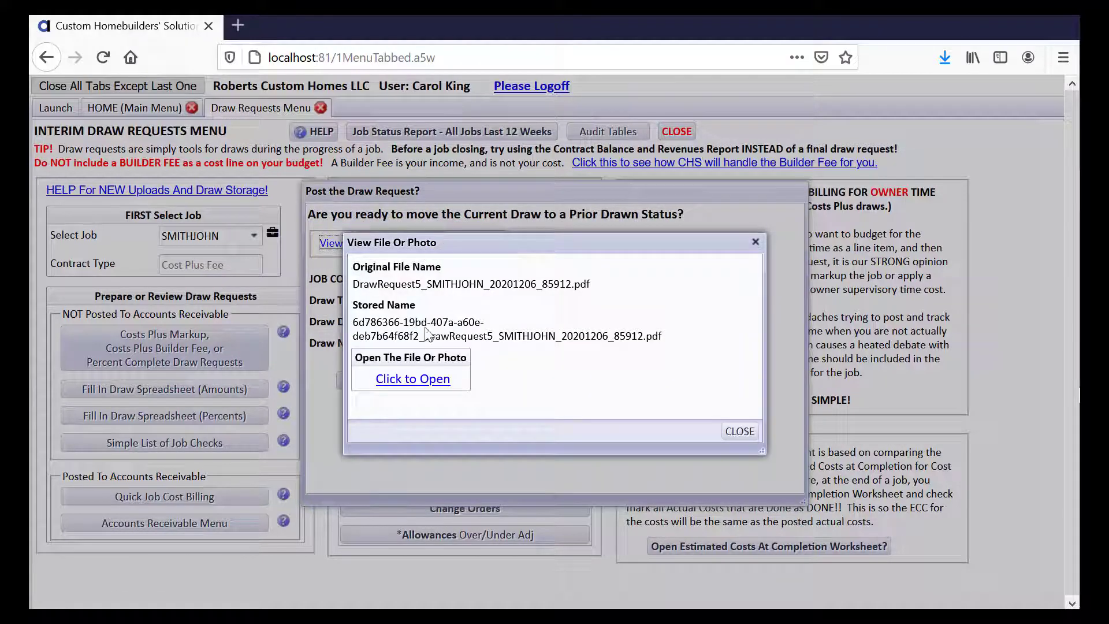
{"action": "left_click", "coordinate": [425, 382]}
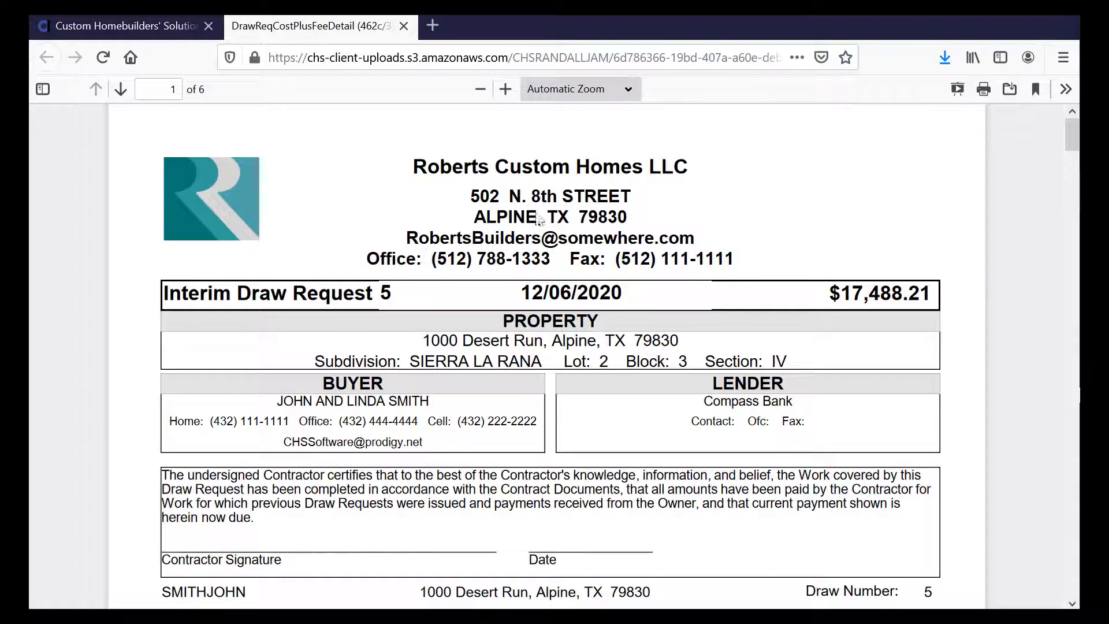
{"action": "left_click_drag", "start_coordinate": [1069, 137], "coordinate": [1045, 404]}
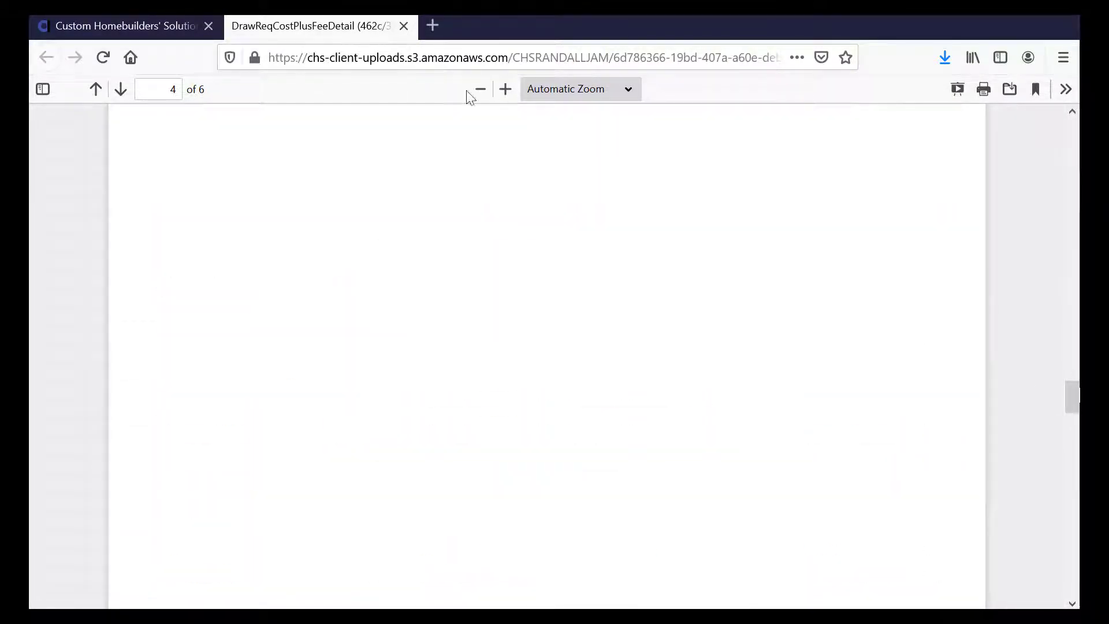
{"action": "left_click", "coordinate": [404, 26]}
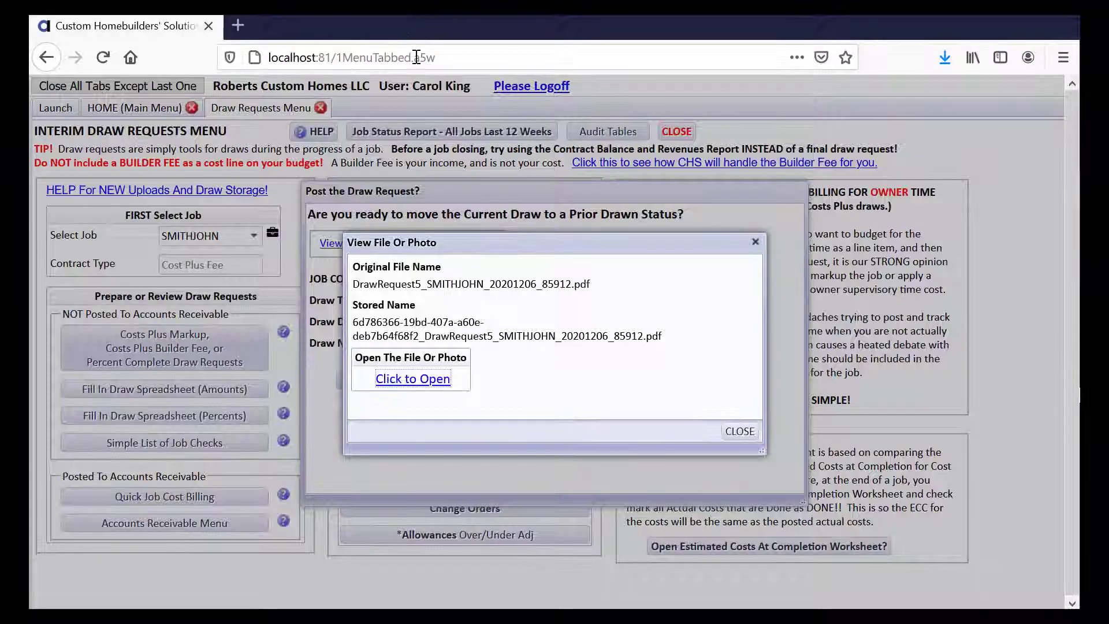
{"action": "left_click", "coordinate": [749, 430]}
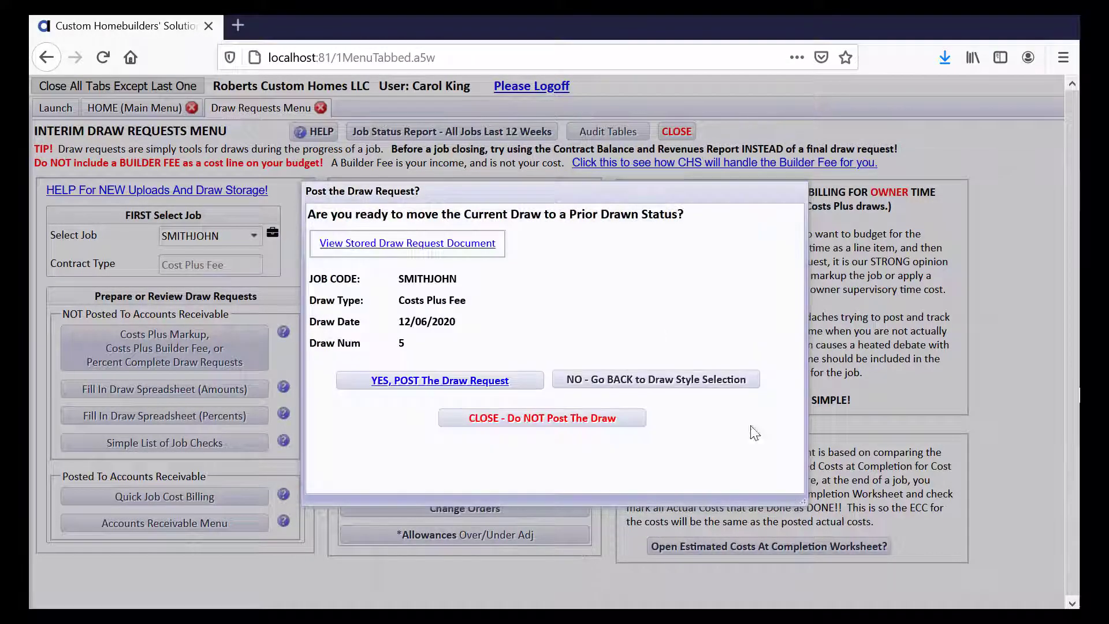
{"action": "left_click", "coordinate": [468, 381]}
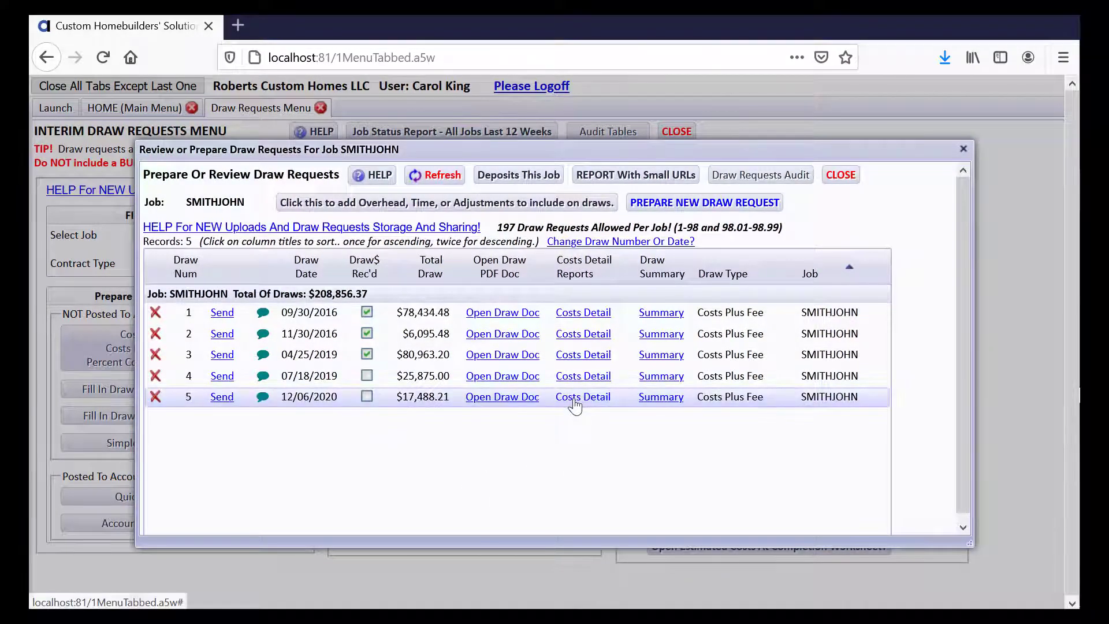
{"action": "left_click", "coordinate": [494, 398]}
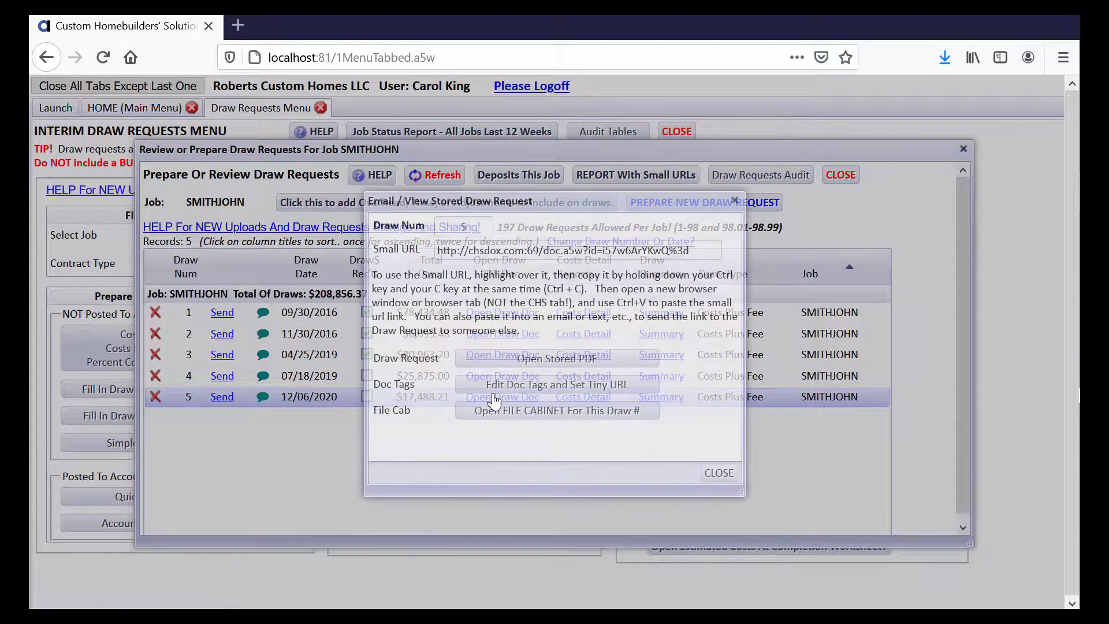
{"action": "left_click", "coordinate": [492, 361]}
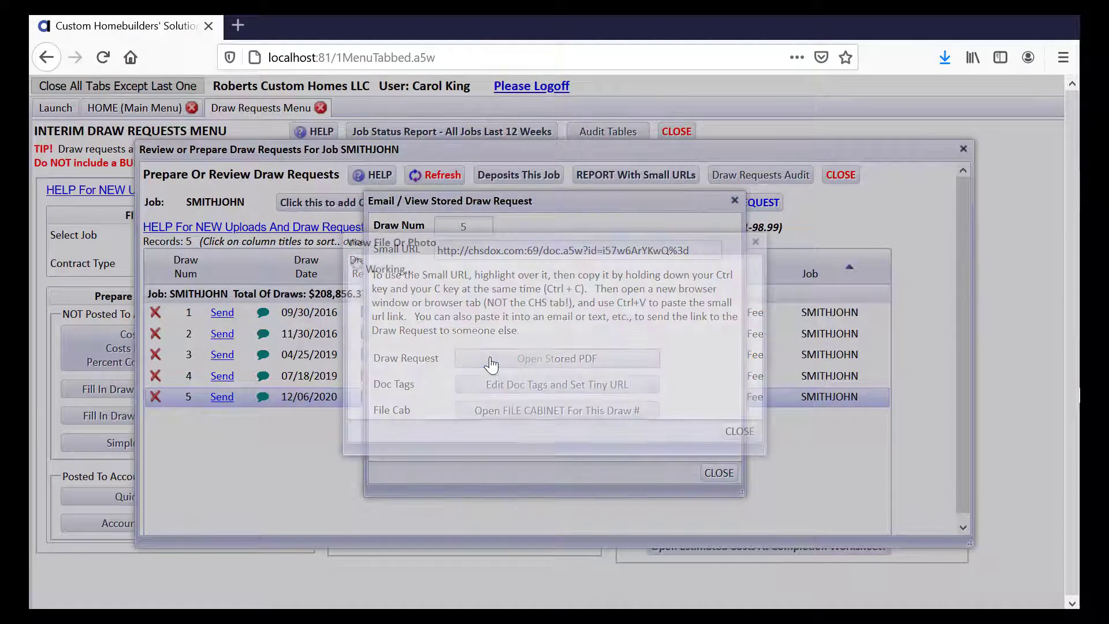
{"action": "left_click", "coordinate": [440, 378]}
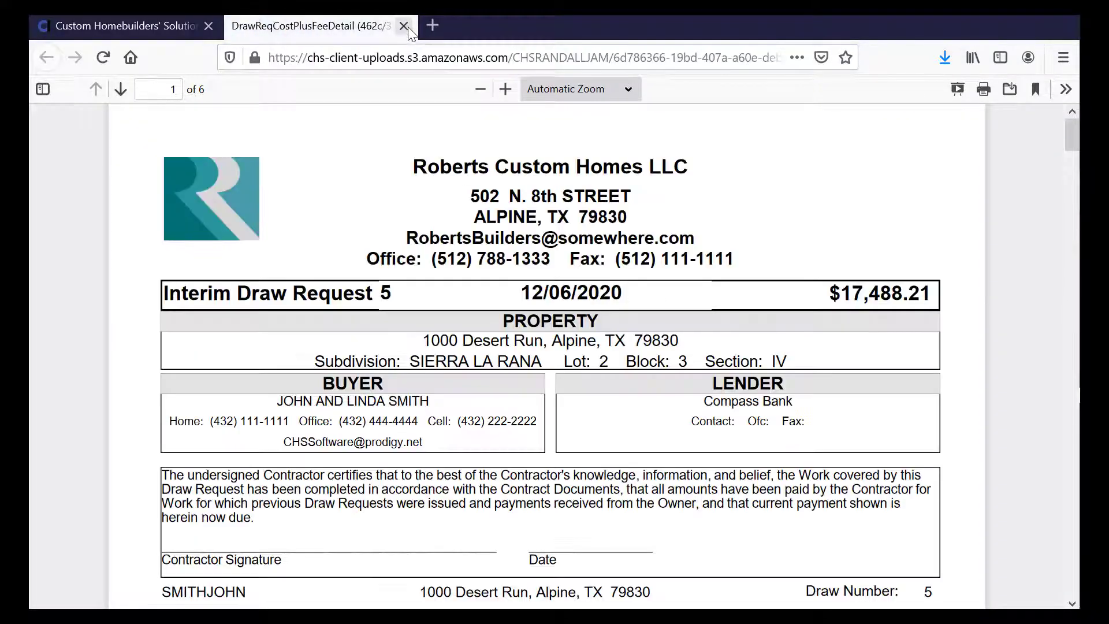
{"action": "left_click", "coordinate": [403, 26]}
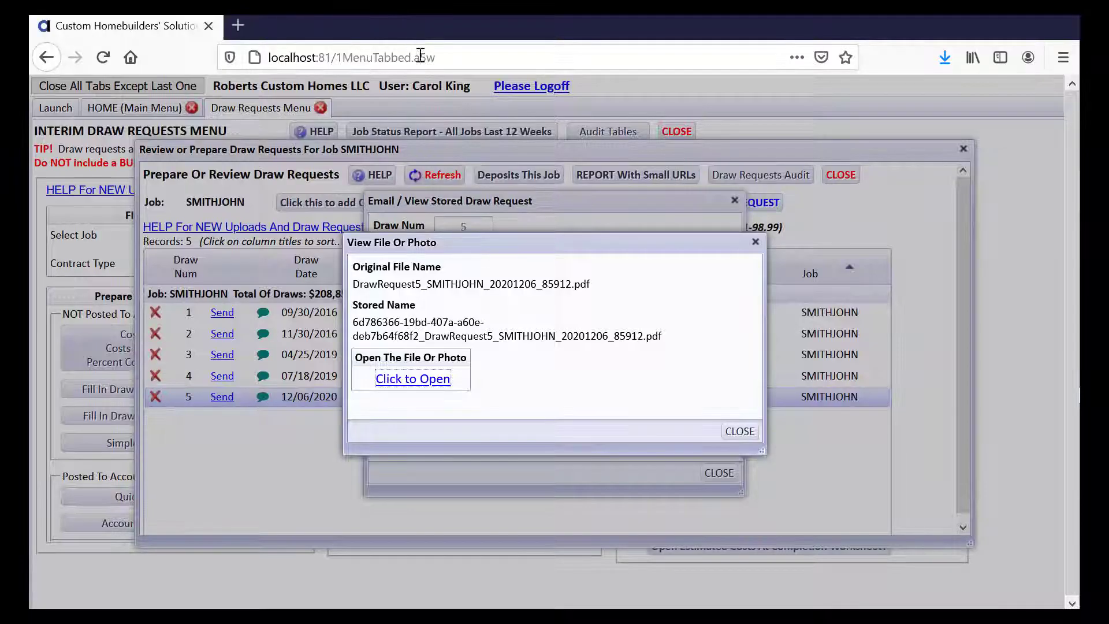
{"action": "left_click", "coordinate": [741, 432]}
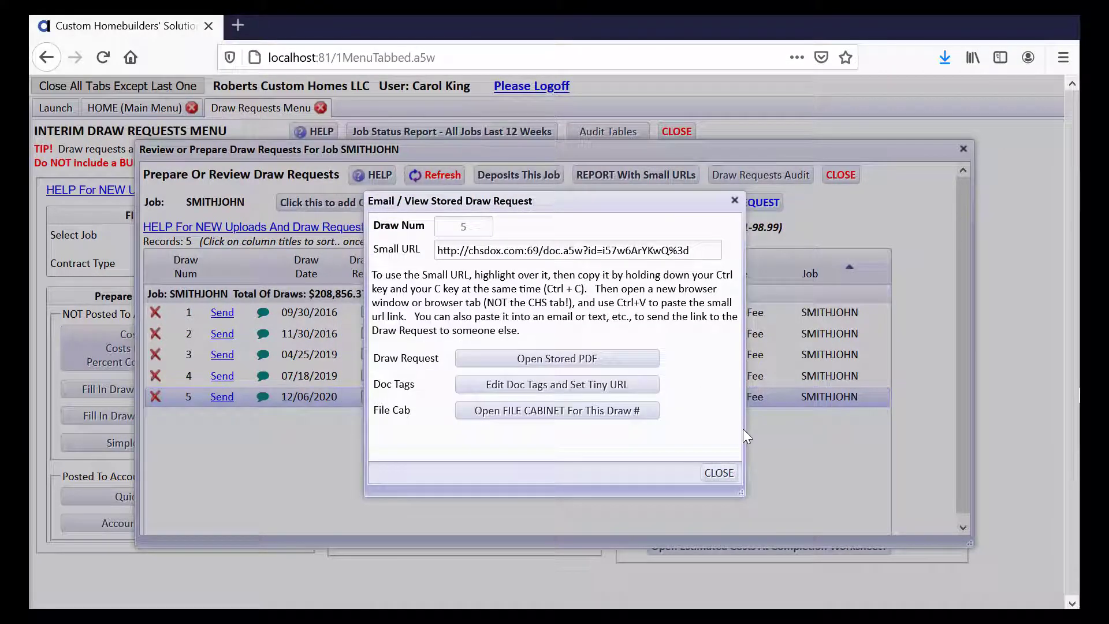
{"action": "left_click", "coordinate": [720, 472]}
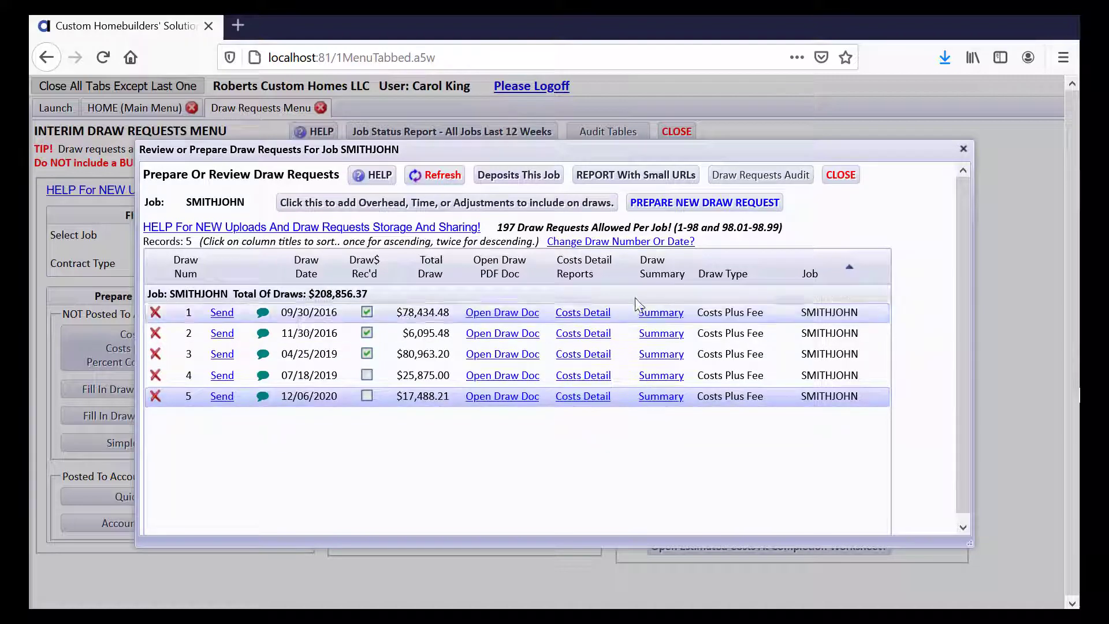
- Export the SMITHJOHN draw requests report with small URLs as DrawRequestsList_ltpdf.pdf, opening it in Acrobat
{"action": "left_click", "coordinate": [619, 176]}
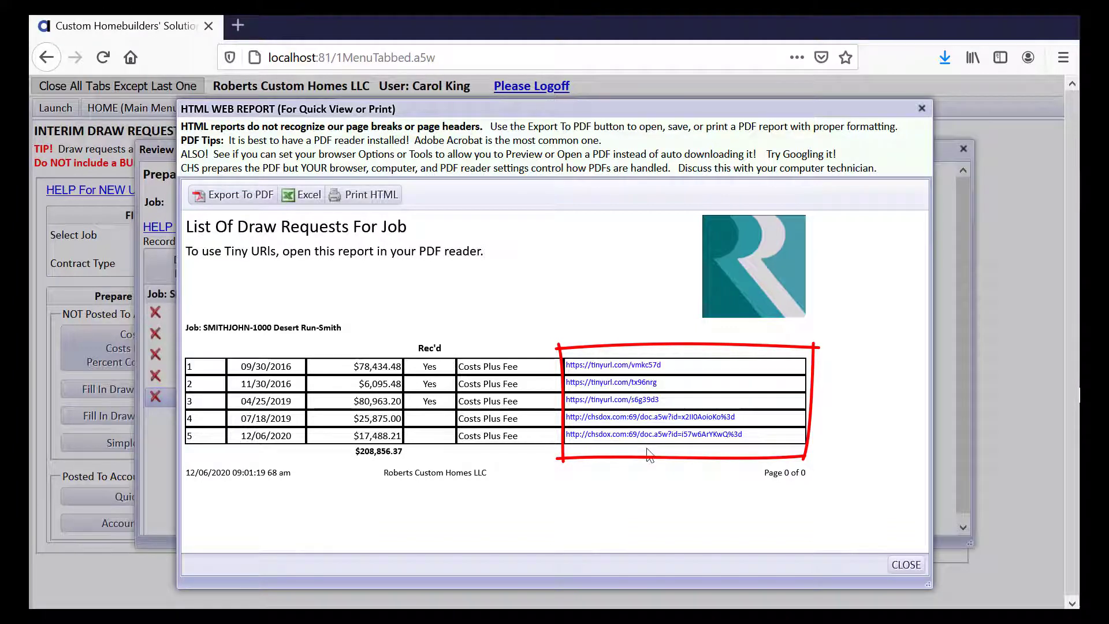
{"action": "left_click", "coordinate": [261, 194]}
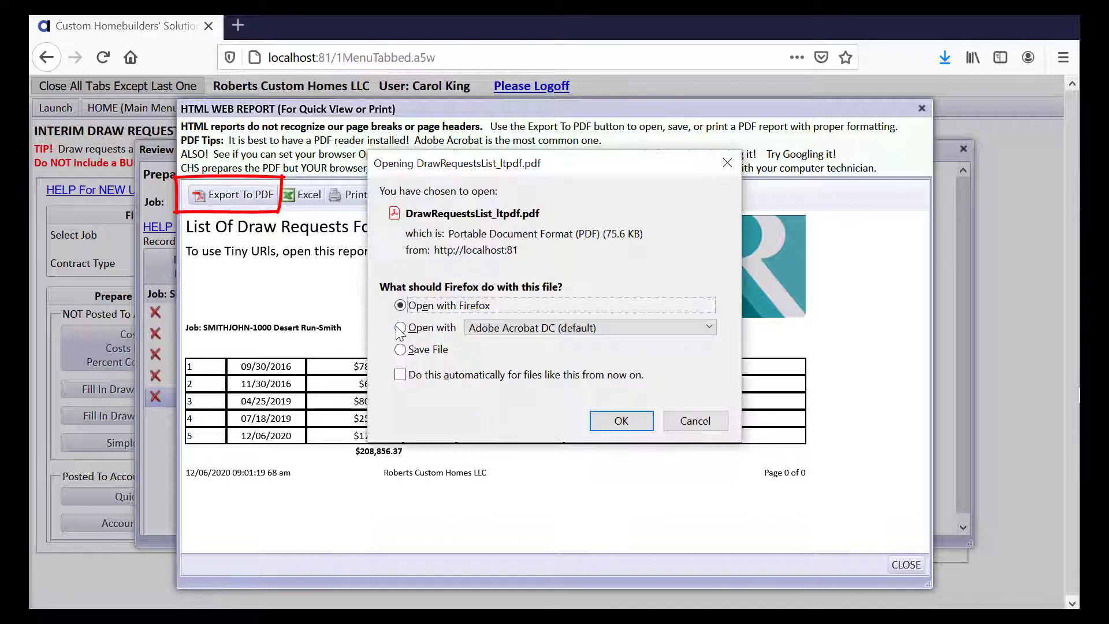
{"action": "left_click", "coordinate": [400, 328]}
{"action": "left_click", "coordinate": [594, 422]}
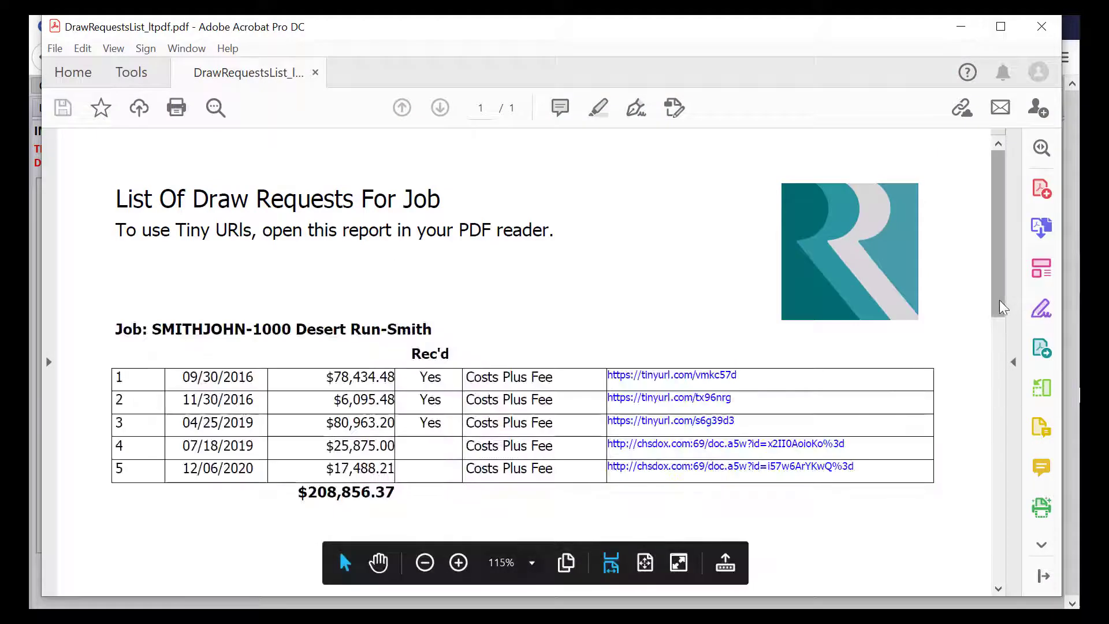
{"action": "left_click_drag", "start_coordinate": [998, 283], "coordinate": [999, 338]}
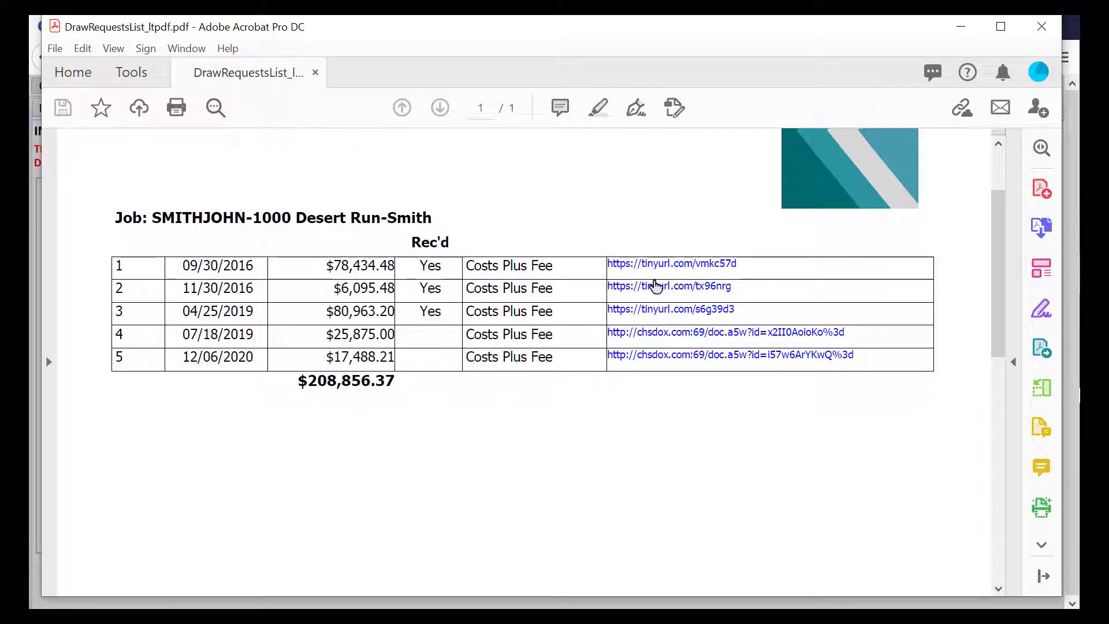
{"action": "left_click", "coordinate": [656, 286]}
{"action": "left_click", "coordinate": [1048, 36]}
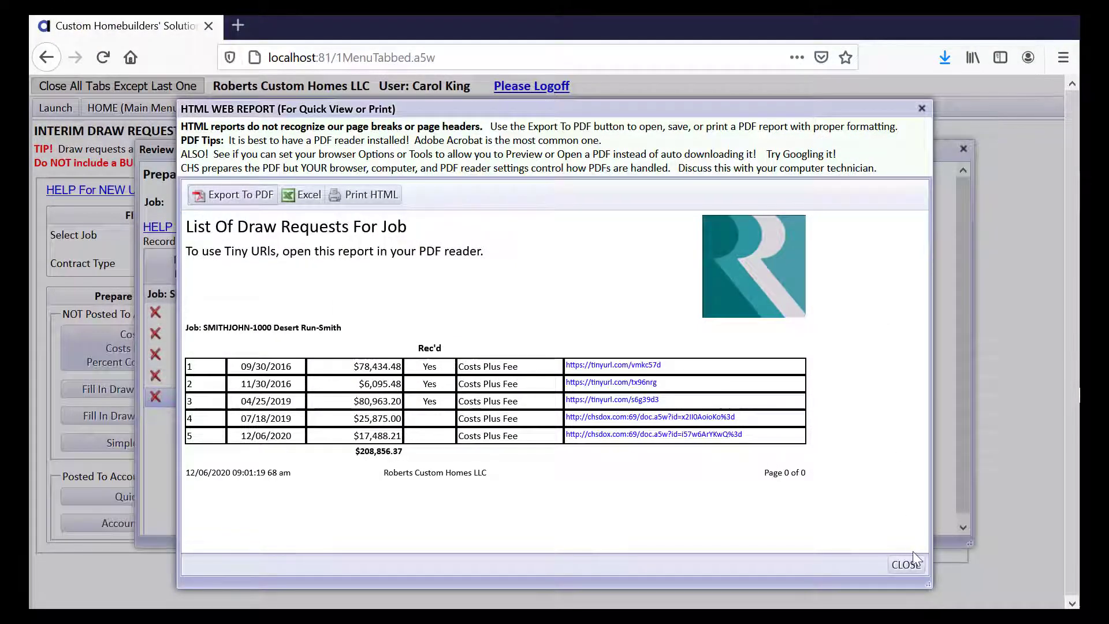
- Close the HTML Web Report and the Review or Prepare Draw Requests window
{"action": "left_click", "coordinate": [906, 564]}
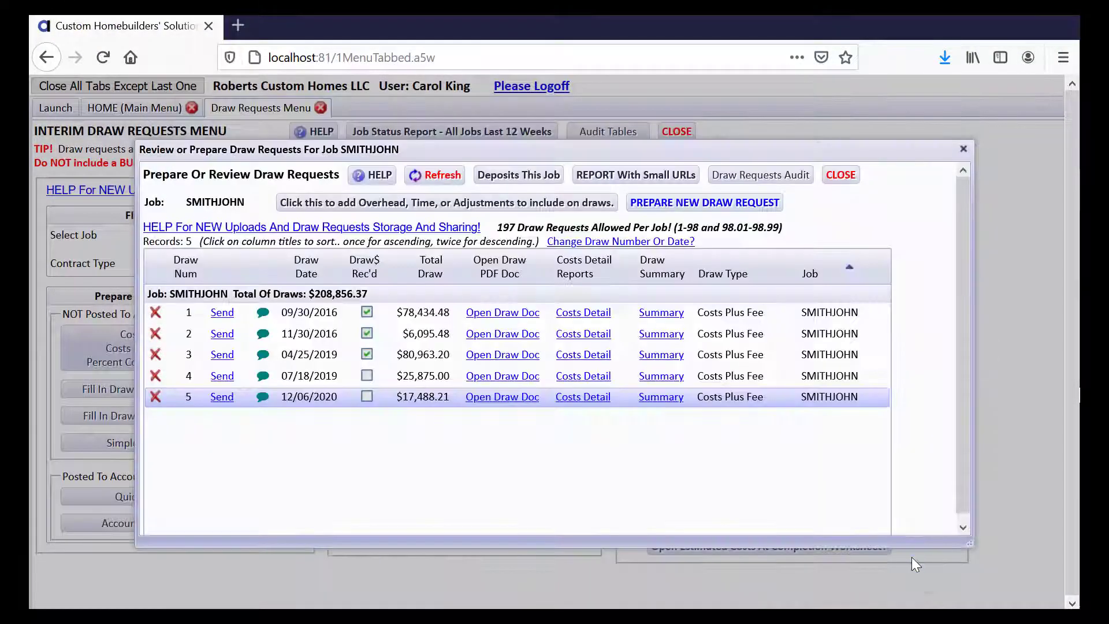
{"action": "left_click", "coordinate": [841, 175]}
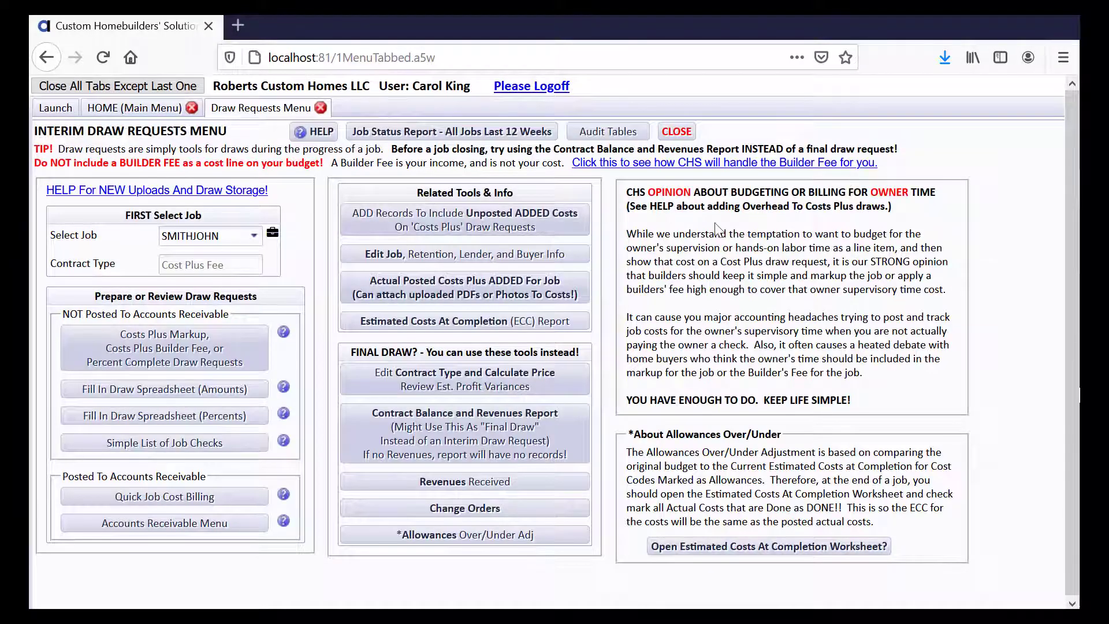